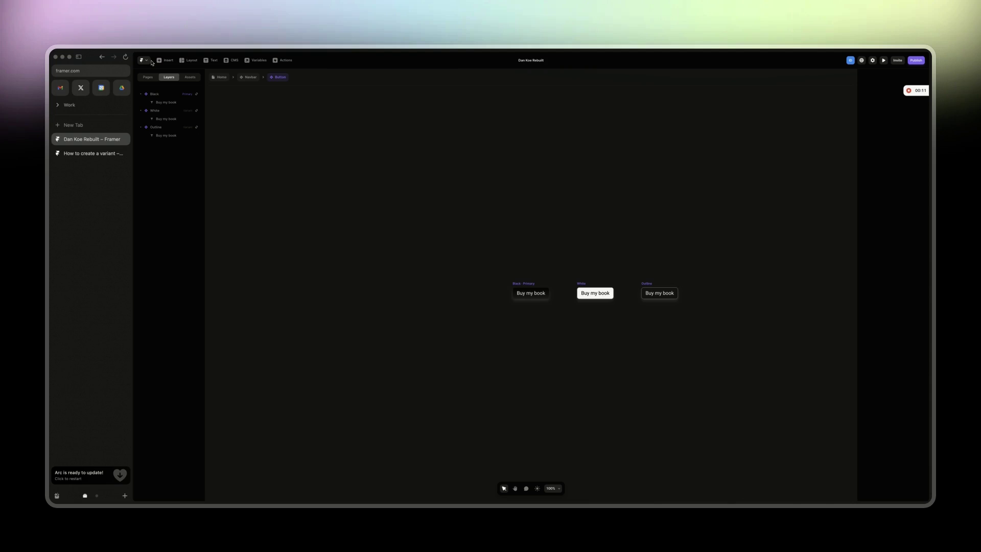
# Step: Look at the navbar's "Buy my book" button and the Black, White and Outline variants of its component
pyautogui.click(242, 78)
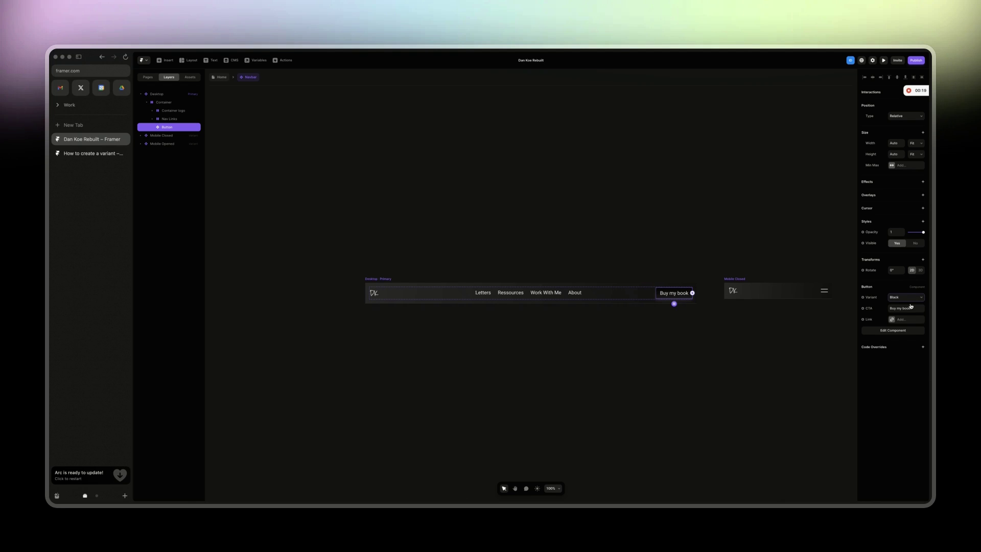
pyautogui.click(787, 344)
pyautogui.click(669, 293)
pyautogui.press('super+z')
pyautogui.doubleClick(675, 295)
pyautogui.click(570, 313)
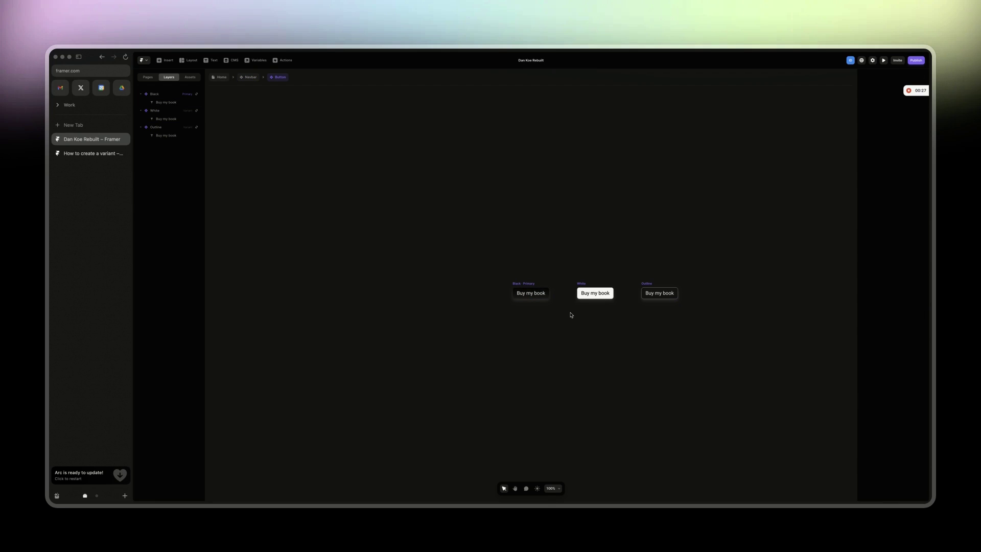
pyautogui.click(582, 284)
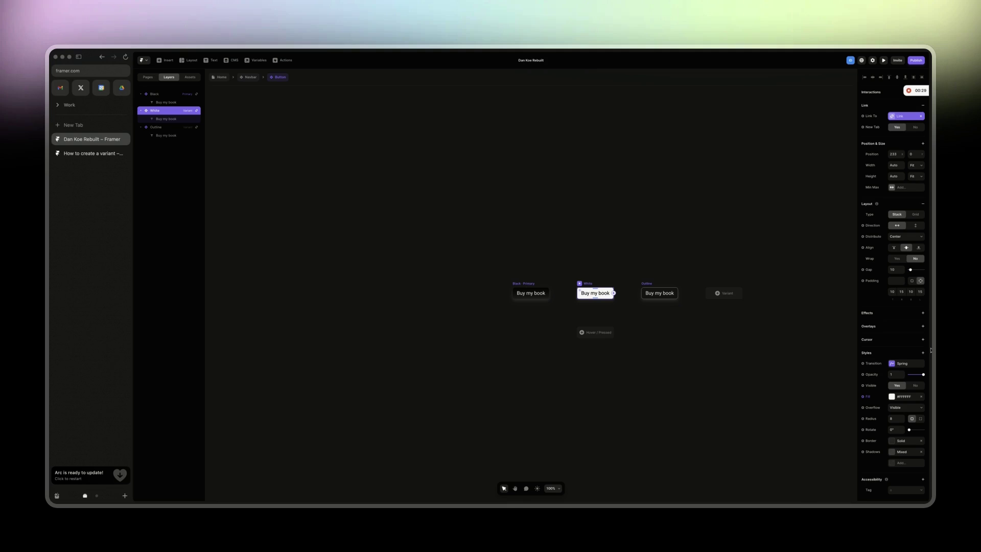
# Step: Switch the desktop navbar's "Buy my book" button to the White variant
pyautogui.click(246, 77)
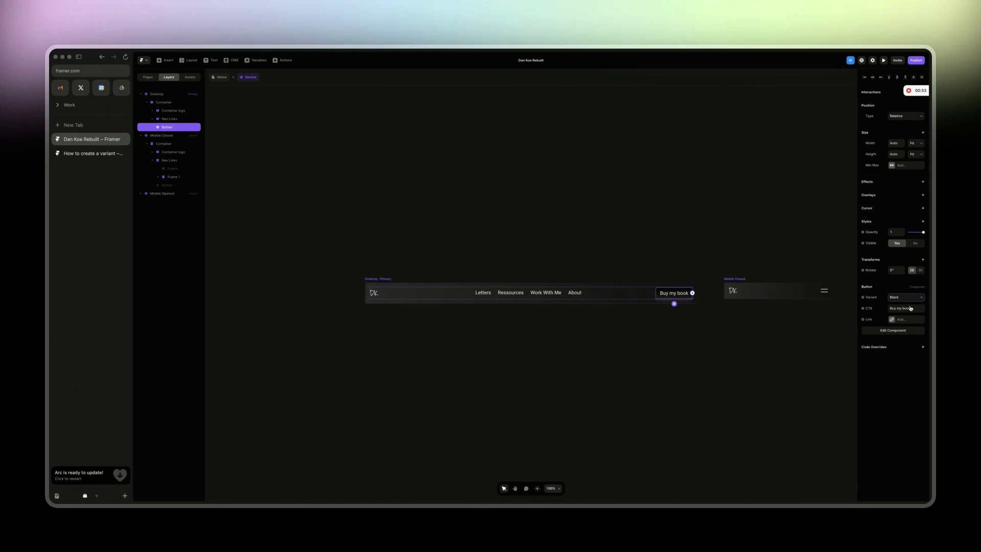
pyautogui.click(680, 339)
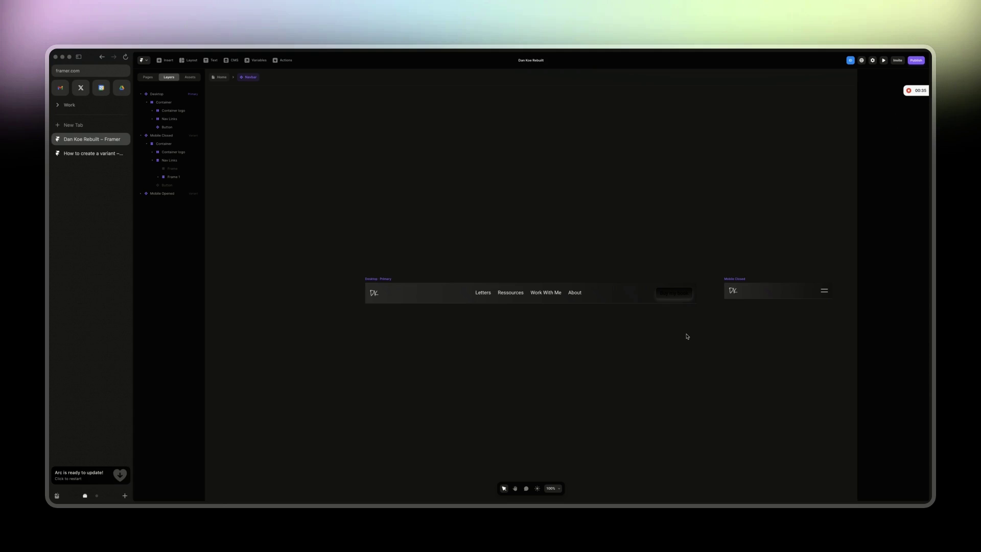
pyautogui.press('super+plus')
pyautogui.press('super+plus')
pyautogui.hscroll(7, 687, 337)
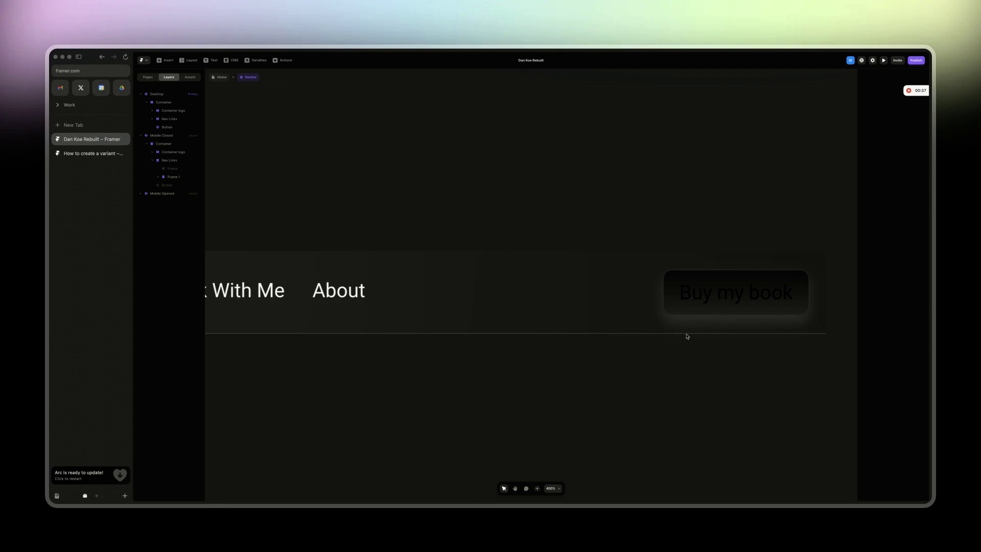
pyautogui.hscroll(3, 688, 336)
# Step: Inspect the fill colour of the White variant inside the Button component
pyautogui.doubleClick(633, 311)
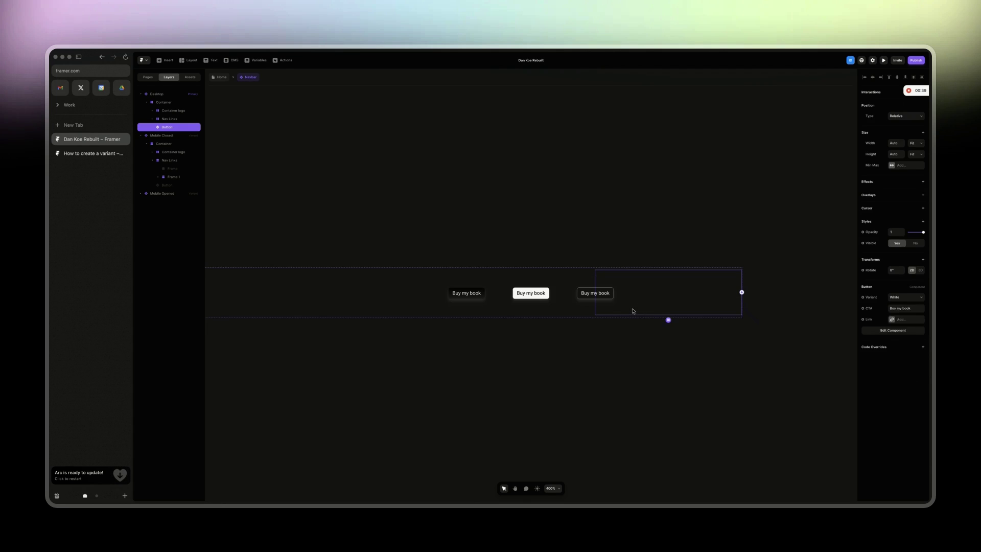
pyautogui.click(519, 283)
pyautogui.press('super+plus')
pyautogui.press('super+plus')
pyautogui.press('super+plus')
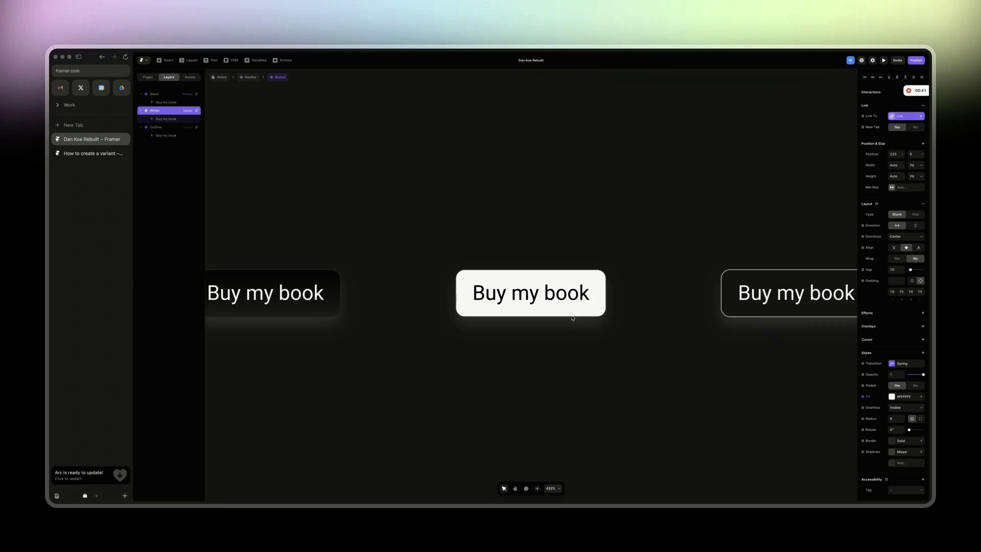
pyautogui.hscroll(1, 572, 319)
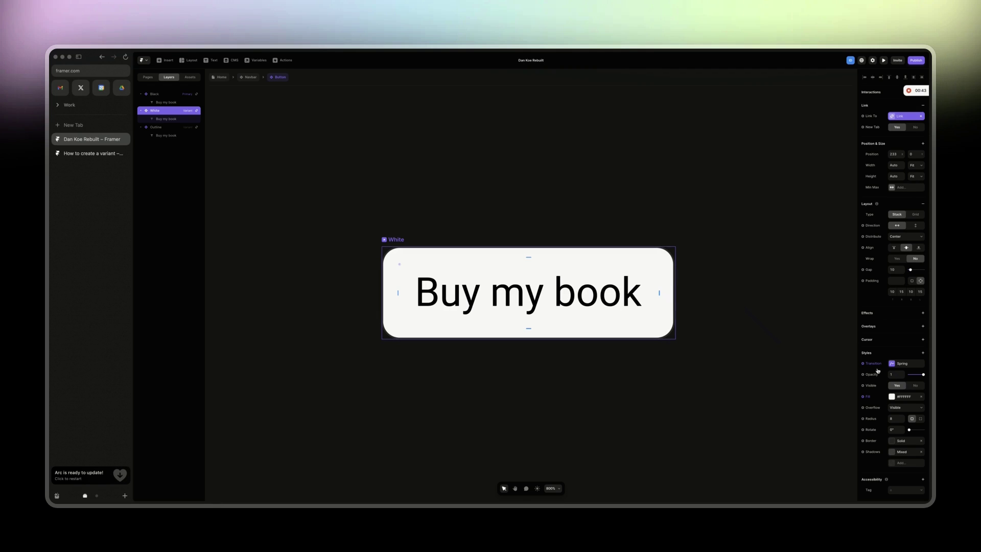
pyautogui.click(893, 397)
pyautogui.moveTo(809, 420); pyautogui.dragTo(765, 372)
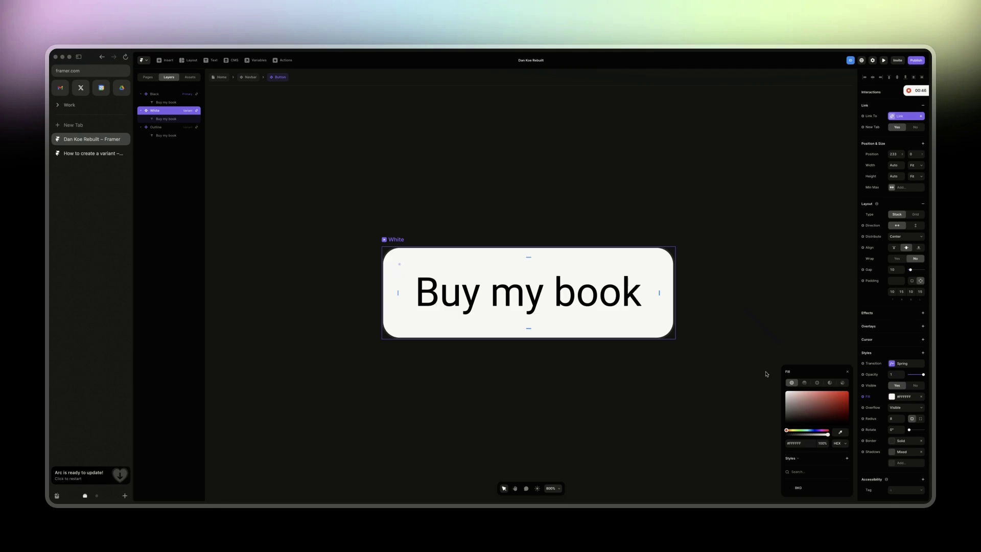
# Step: Return to the navbar component and switch its button to the Outline variant
pyautogui.click(246, 78)
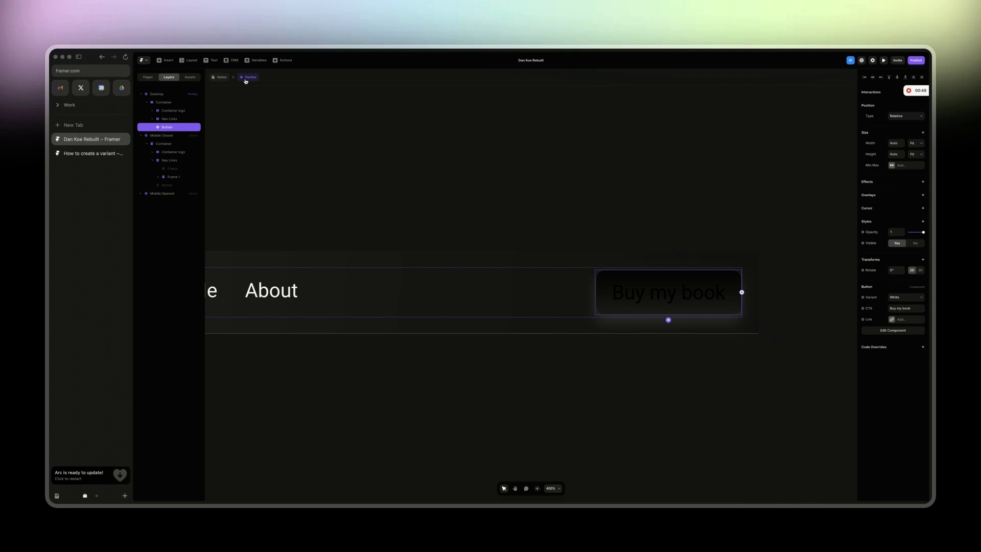
pyautogui.click(904, 309)
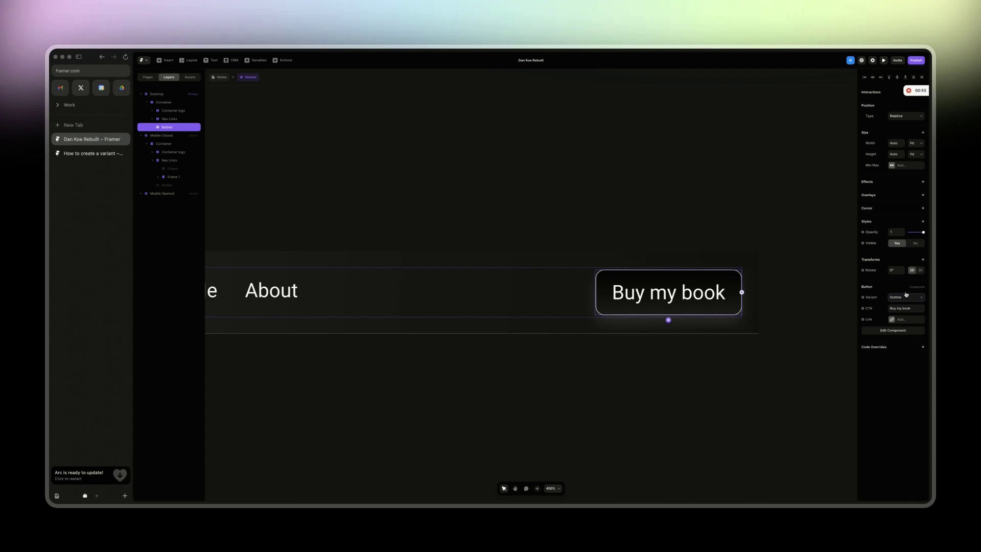
# Step: Set the White variant's solid fill in the Button component to a light grey
pyautogui.doubleClick(669, 292)
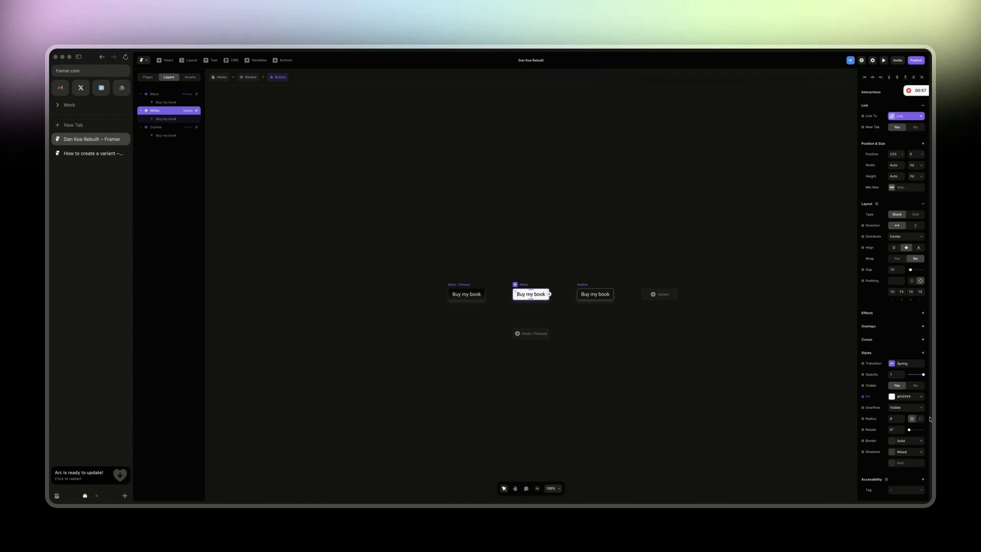
pyautogui.click(891, 396)
pyautogui.click(789, 397)
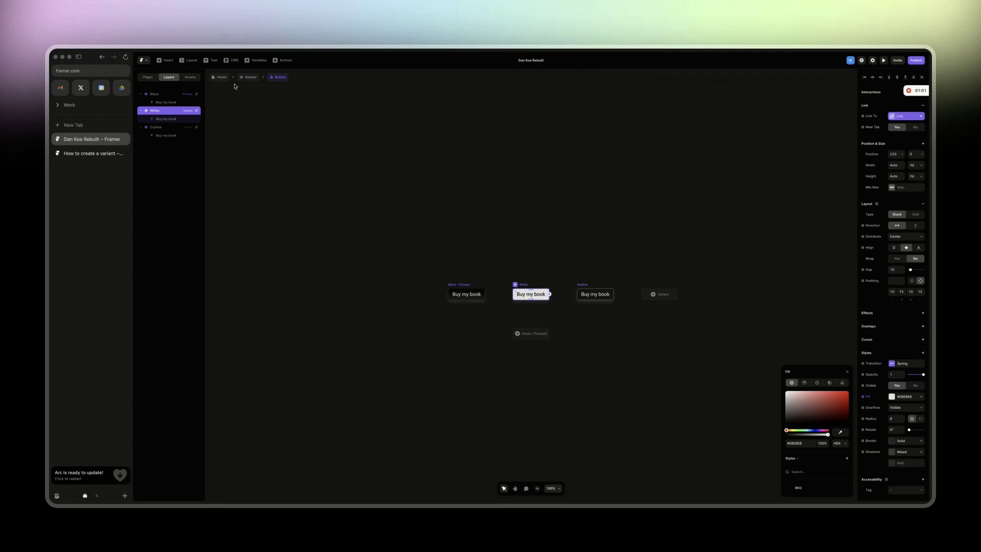
pyautogui.click(498, 272)
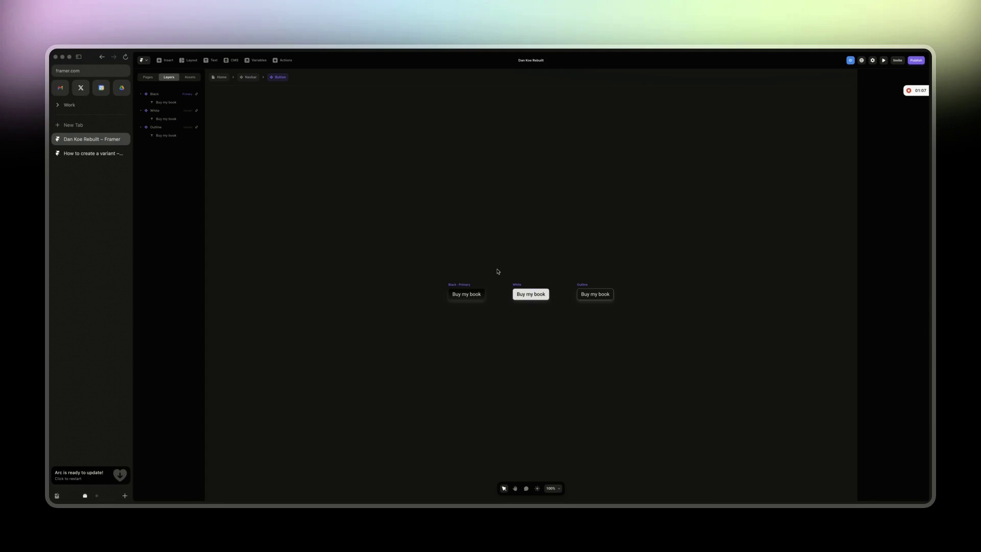
pyautogui.click(537, 289)
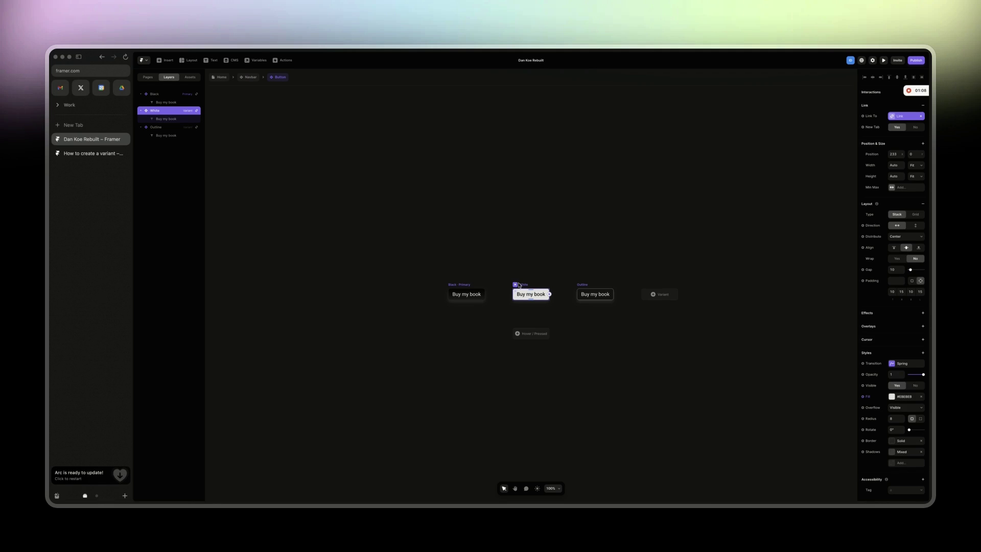
# Step: Try a solid #FFFFFF fill on the Black primary variant, undoing each attempt to restore its linear gradient
pyautogui.click(454, 289)
pyautogui.click(899, 396)
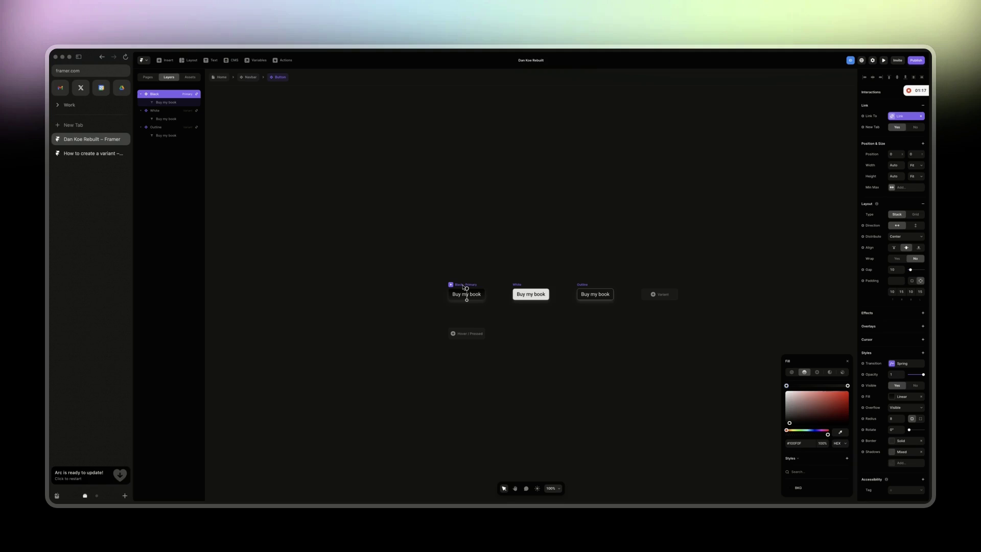
pyautogui.moveTo(467, 289)
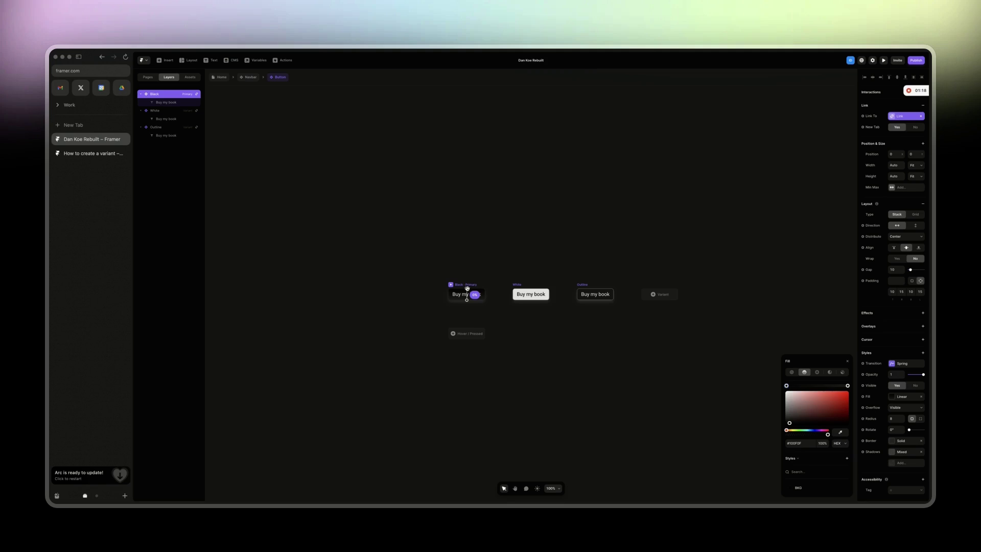
pyautogui.click(792, 373)
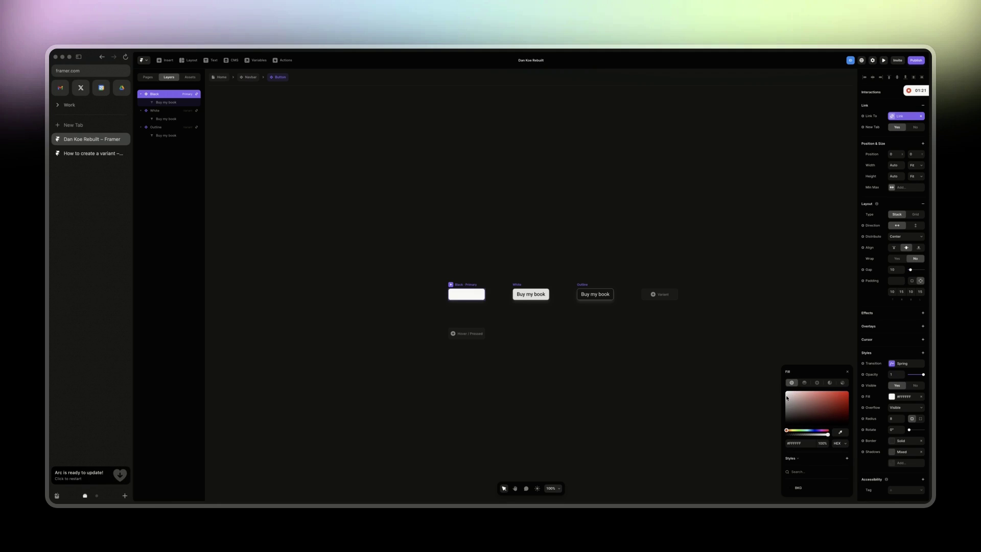
pyautogui.press('super+z')
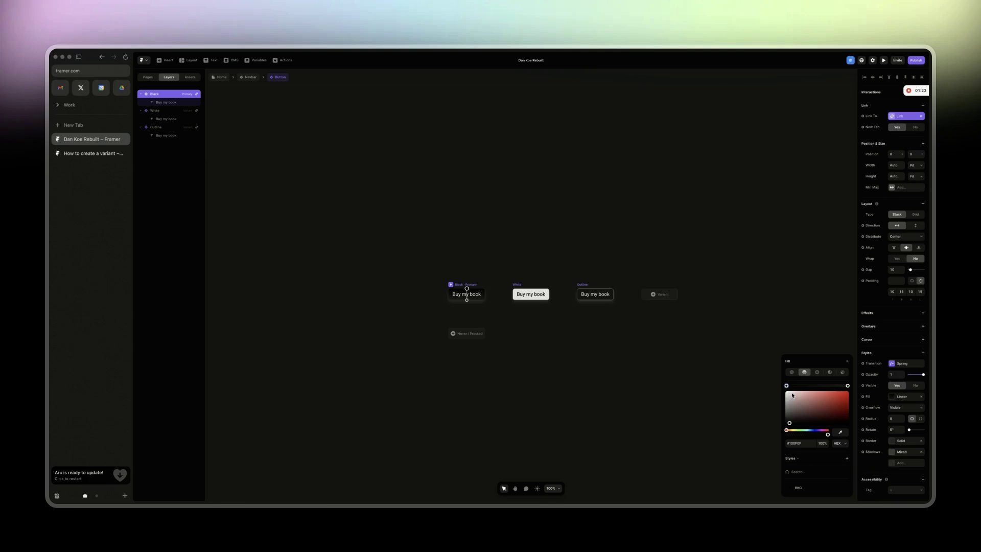
pyautogui.click(793, 373)
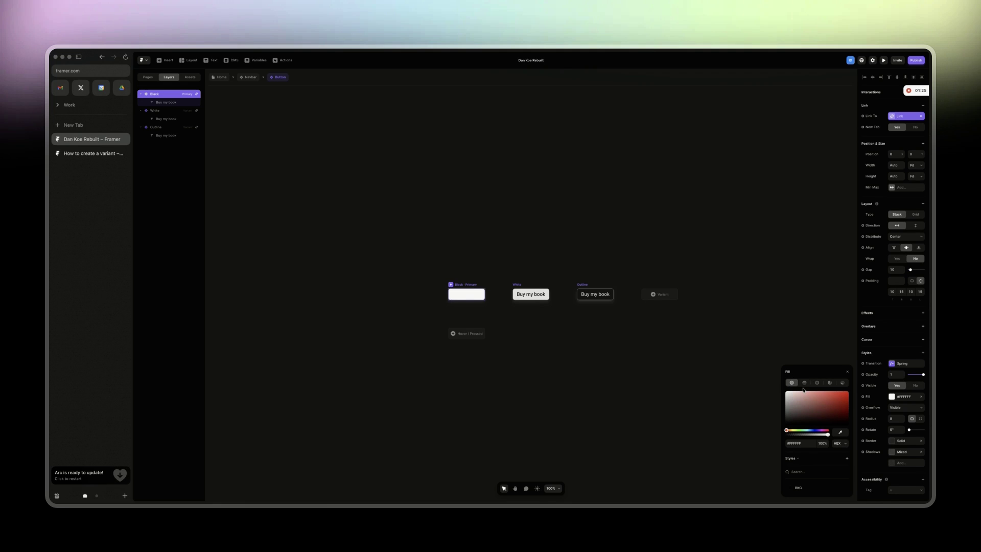
pyautogui.press('super+z')
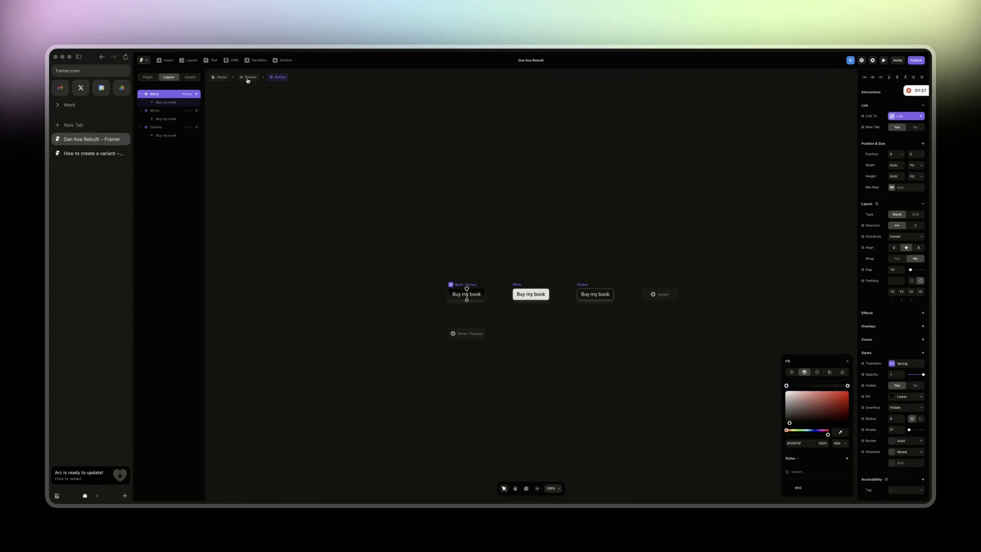
# Step: Give the White variant of the Button component a linear gradient fill from #FFFFFF to light grey
pyautogui.click(248, 79)
pyautogui.doubleClick(636, 288)
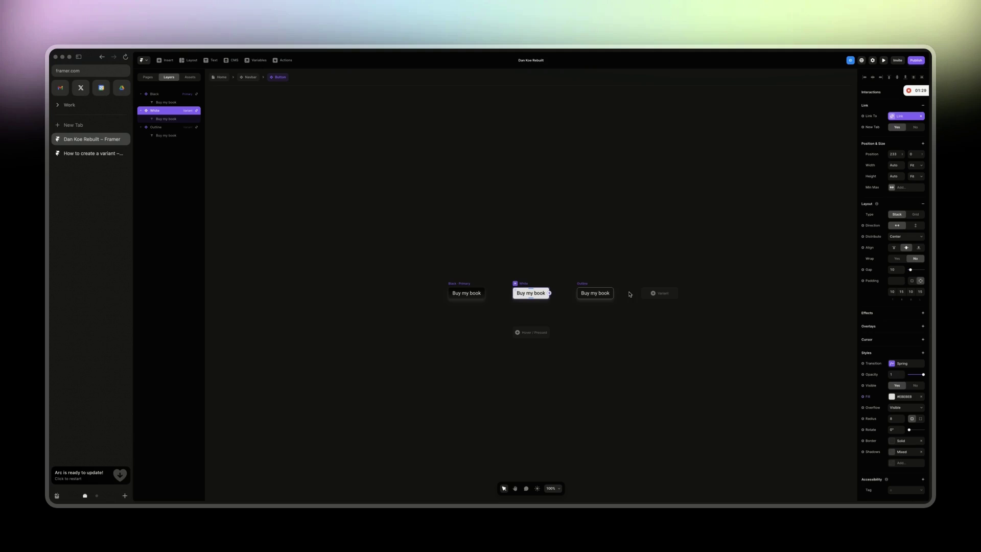
pyautogui.click(893, 397)
pyautogui.click(805, 372)
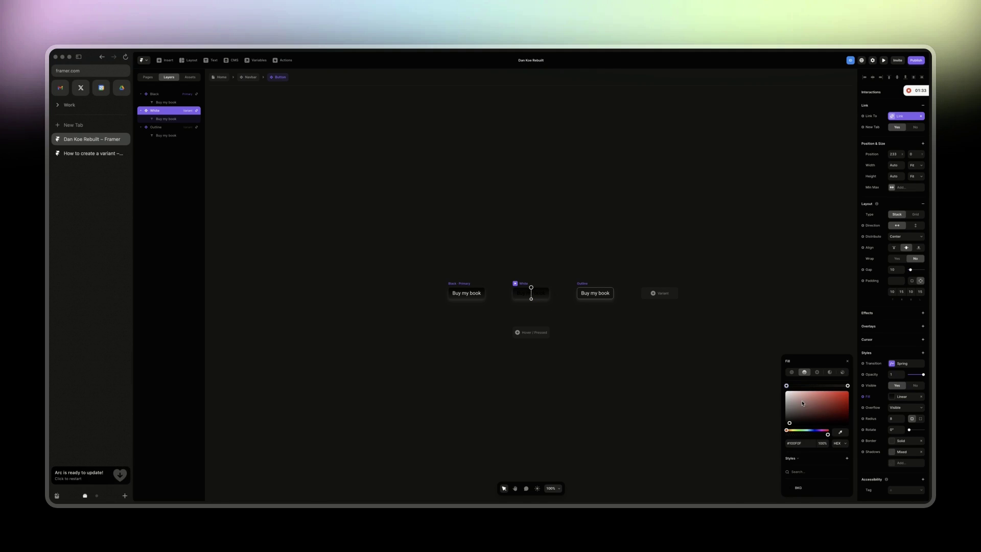
pyautogui.moveTo(789, 400); pyautogui.dragTo(772, 385)
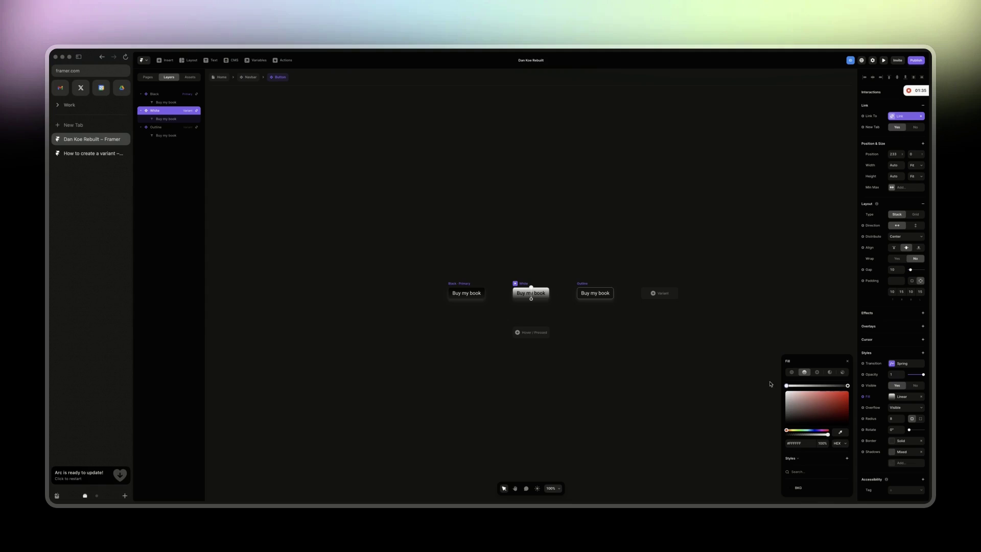
pyautogui.click(843, 385)
pyautogui.moveTo(789, 406); pyautogui.dragTo(780, 398)
pyautogui.click(532, 264)
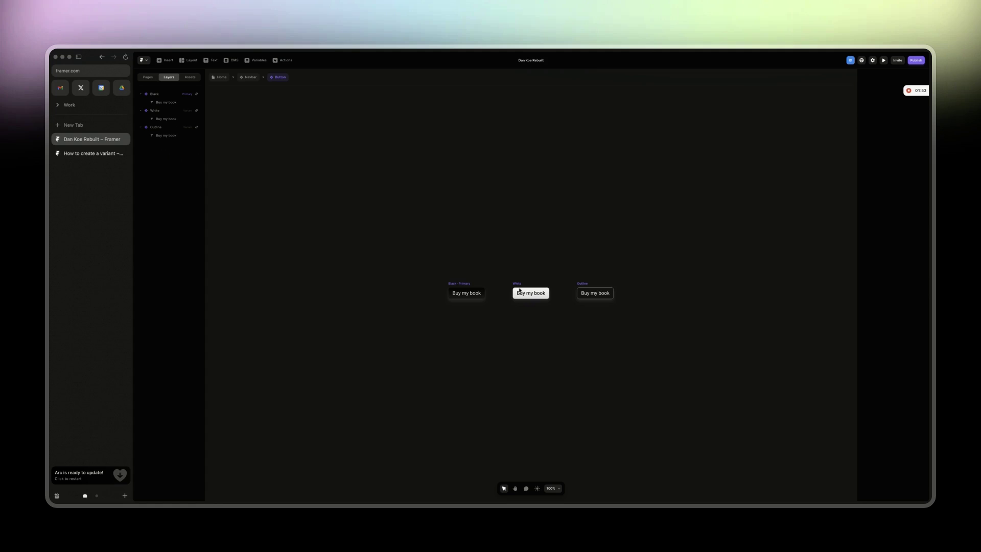
# Step: Return to the navbar component and check how its "Buy my book" button looks with the gradient fill
pyautogui.click(251, 77)
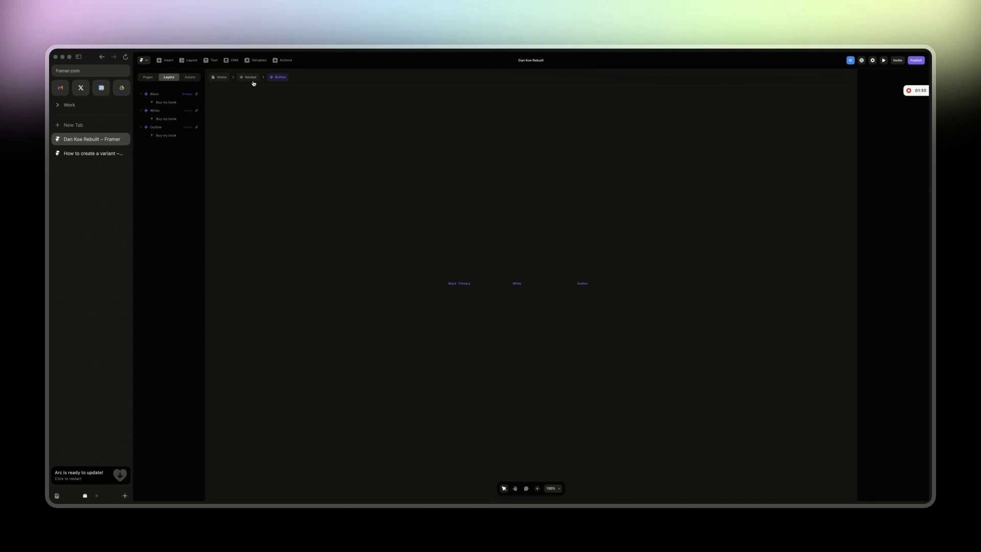
pyautogui.click(487, 303)
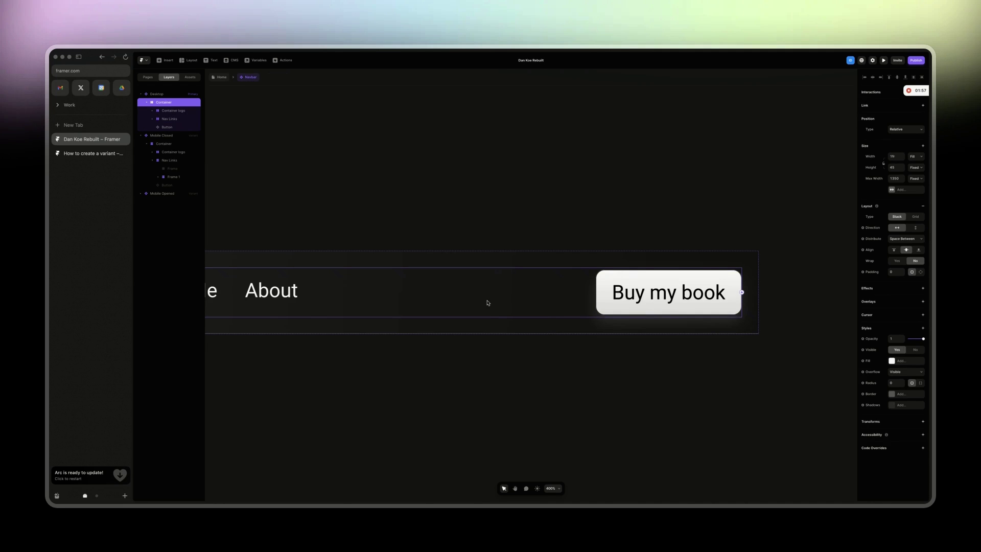
pyautogui.click(226, 98)
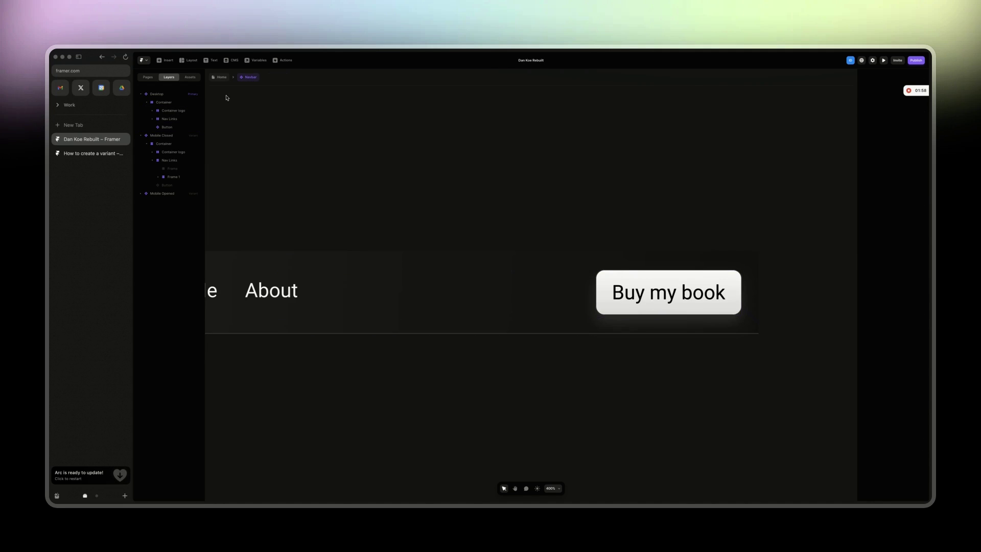
# Step: Switch to the "How to create a variant" project and set the Desktop breakpoint's fill to #000000
pyautogui.click(89, 153)
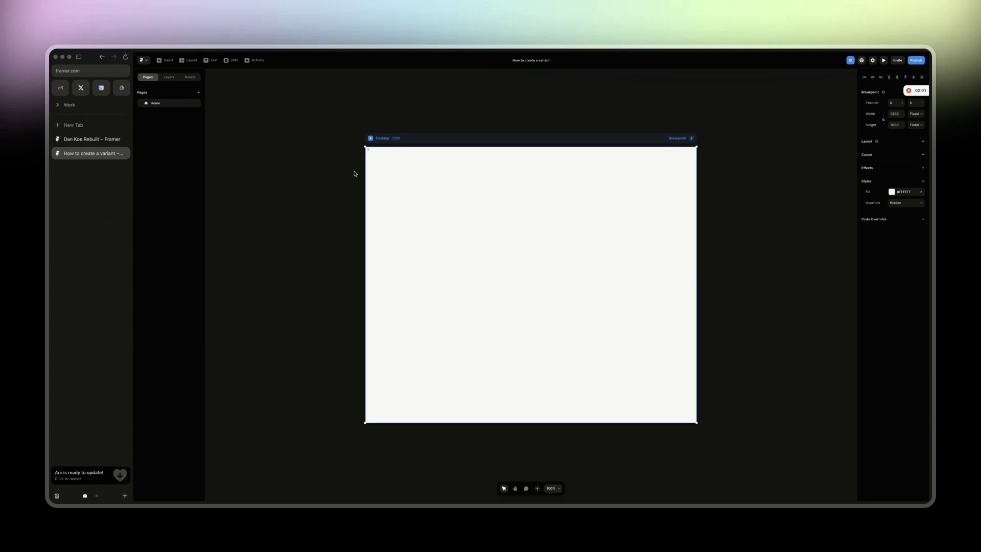
pyautogui.click(892, 192)
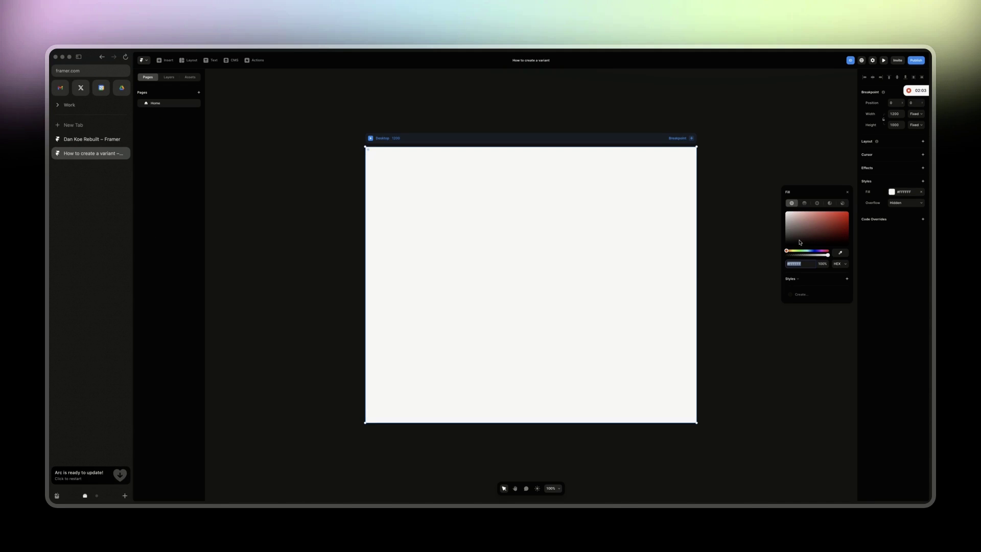
pyautogui.moveTo(800, 243); pyautogui.dragTo(742, 279)
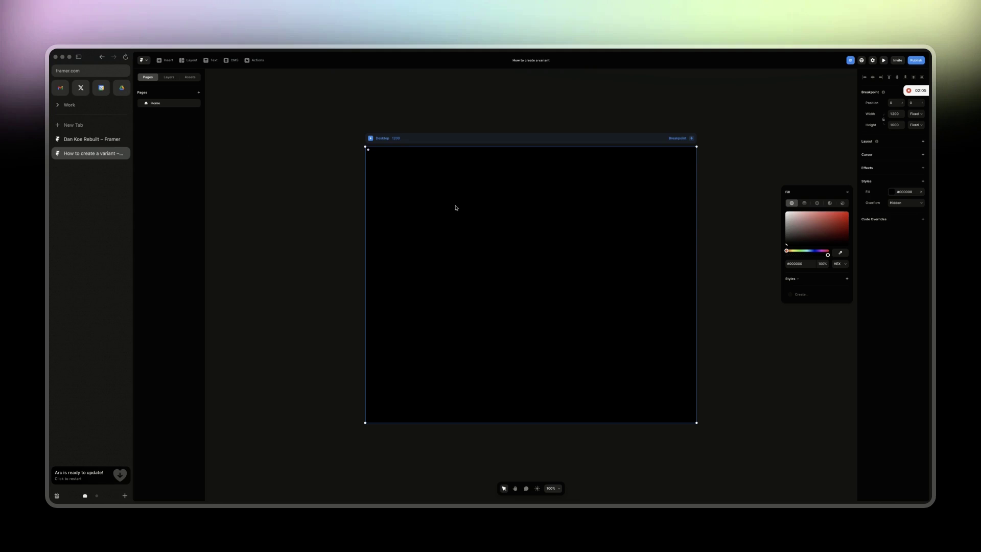
# Step: Add the text "This my button" to the Desktop page and colour it #FFFFFF
pyautogui.press('t')
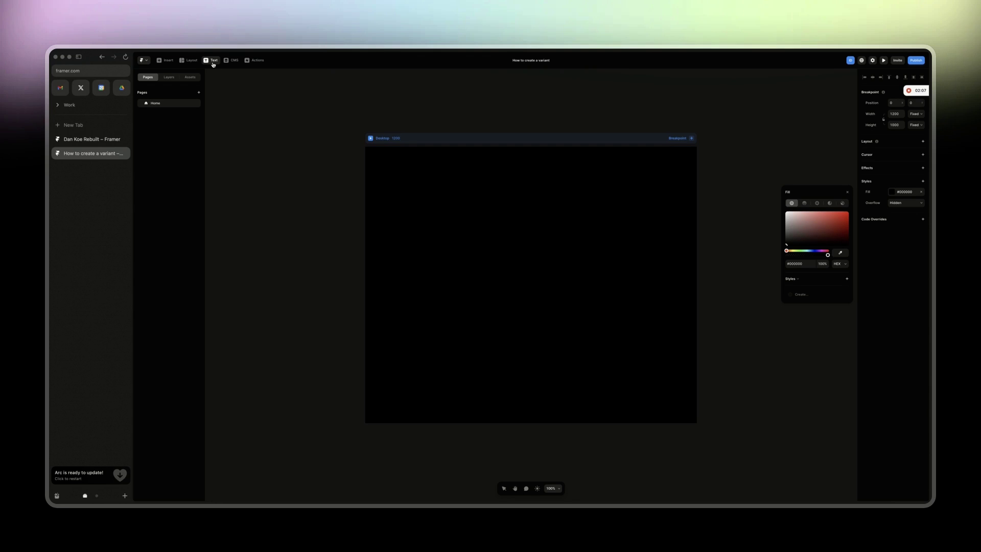
pyautogui.click(454, 232)
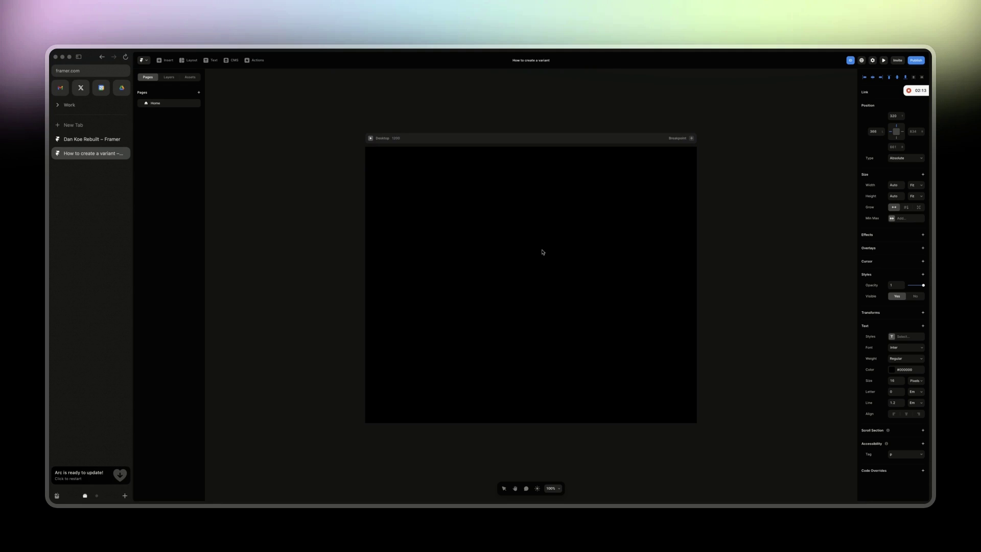
pyautogui.write('This my button')
pyautogui.press('super+a')
pyautogui.click(893, 371)
pyautogui.moveTo(809, 407); pyautogui.dragTo(782, 387)
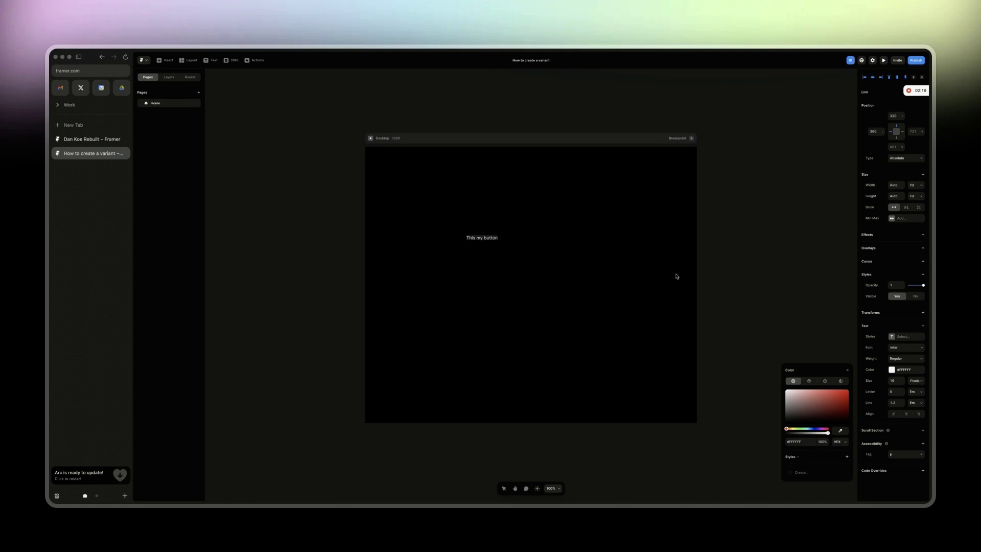
# Step: Add a text transform to the "This my button" text and set it to Uppercase
pyautogui.click(923, 325)
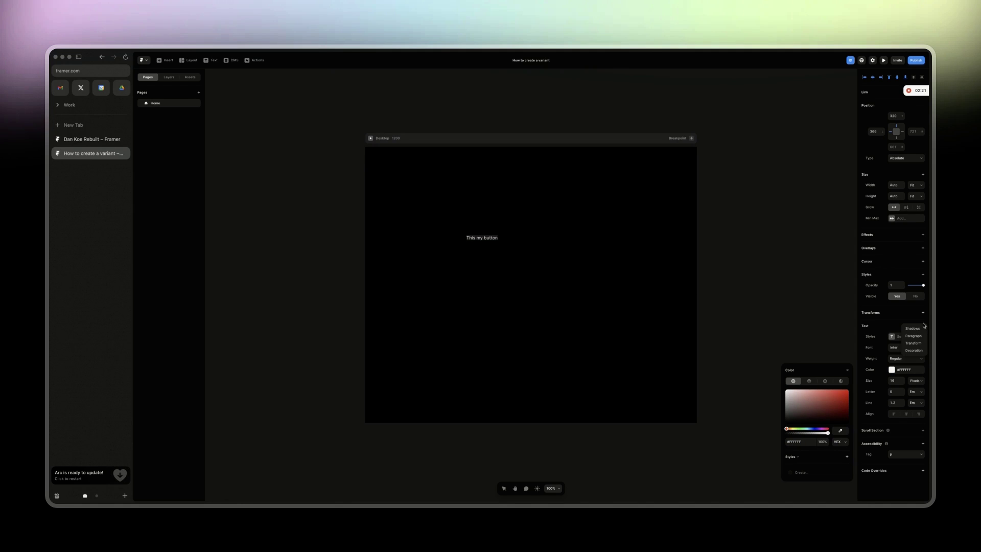
pyautogui.click(914, 343)
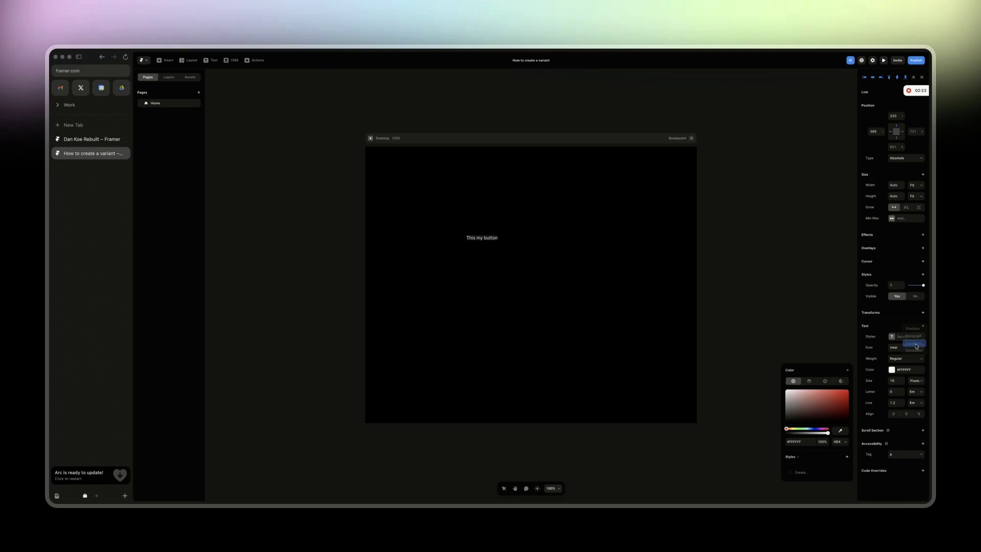
pyautogui.click(905, 425)
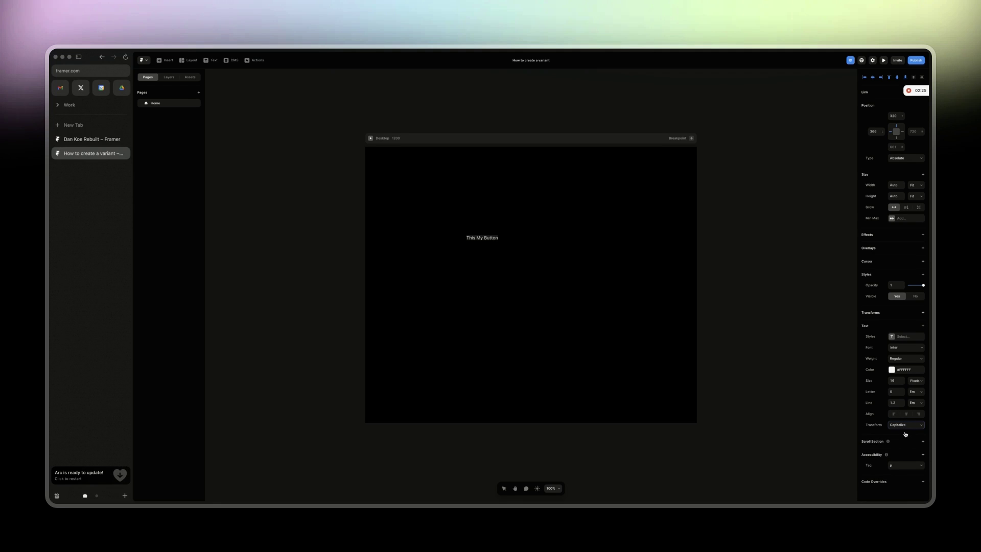
pyautogui.click(905, 435)
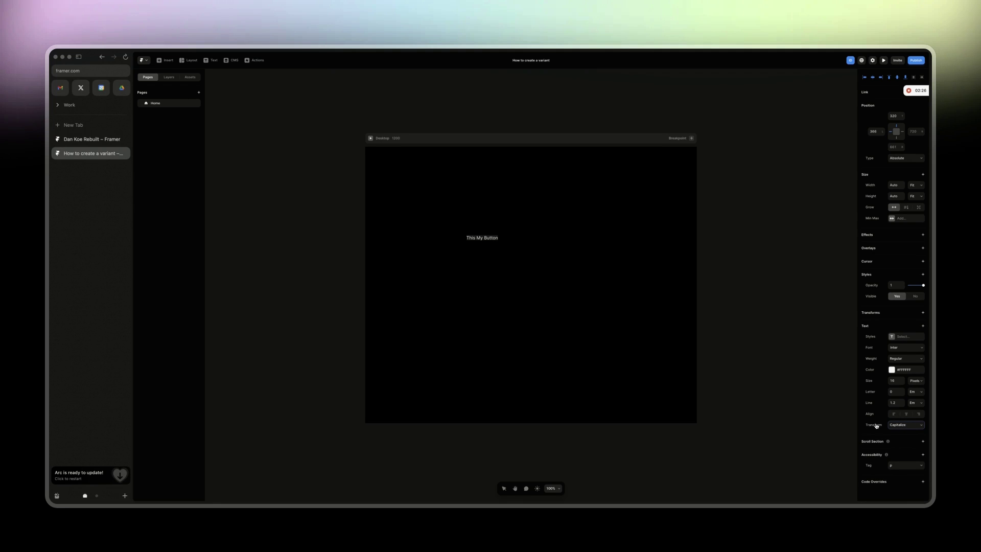
# Step: Set the letter spacing of the button text to 0.3 em and check the text up close
pyautogui.click(894, 392)
pyautogui.write('0.3')
pyautogui.click(896, 382)
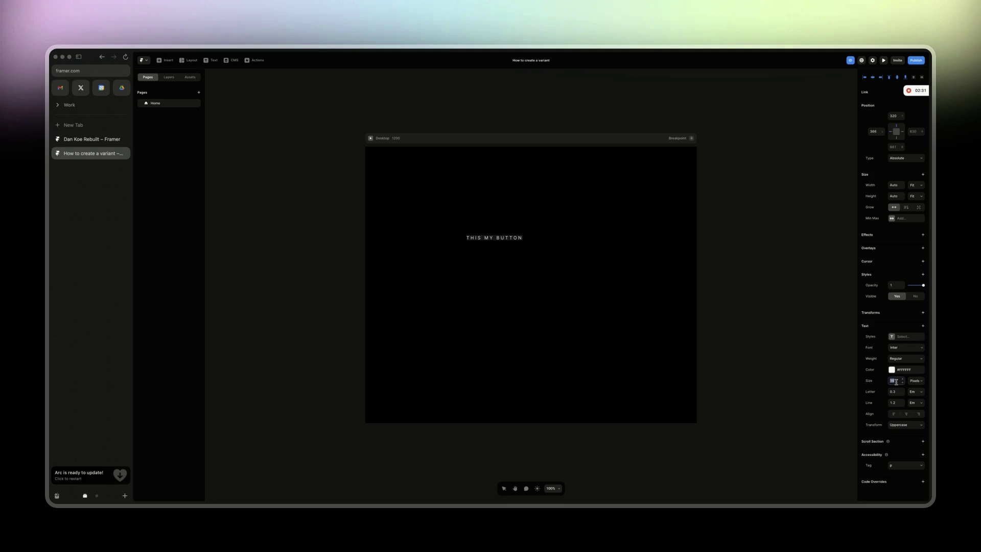
pyautogui.click(485, 291)
pyautogui.press('super+=')
pyautogui.scroll(1, 518, 259)
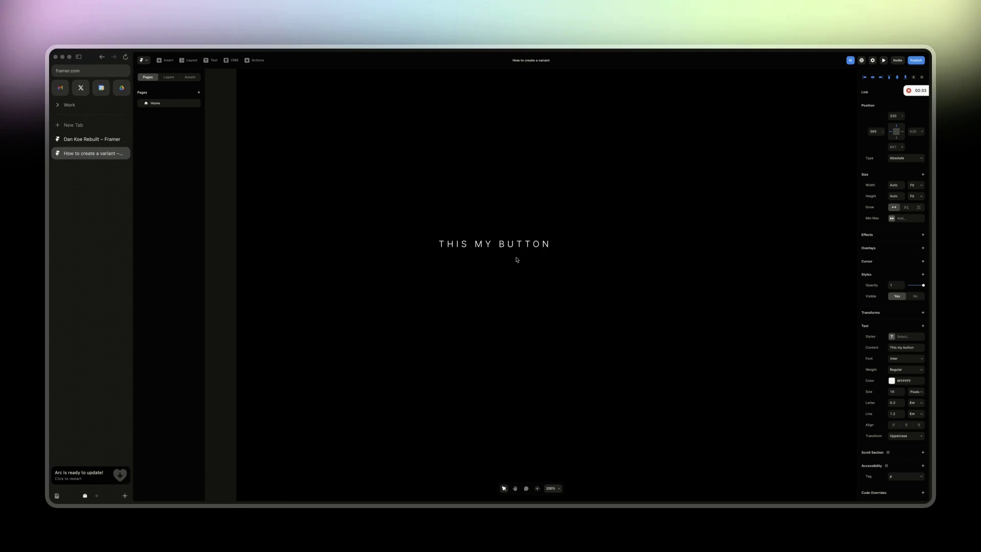
# Step: Wrap the "This my button" text layer in a stack
pyautogui.click(169, 77)
pyautogui.rightClick(175, 121)
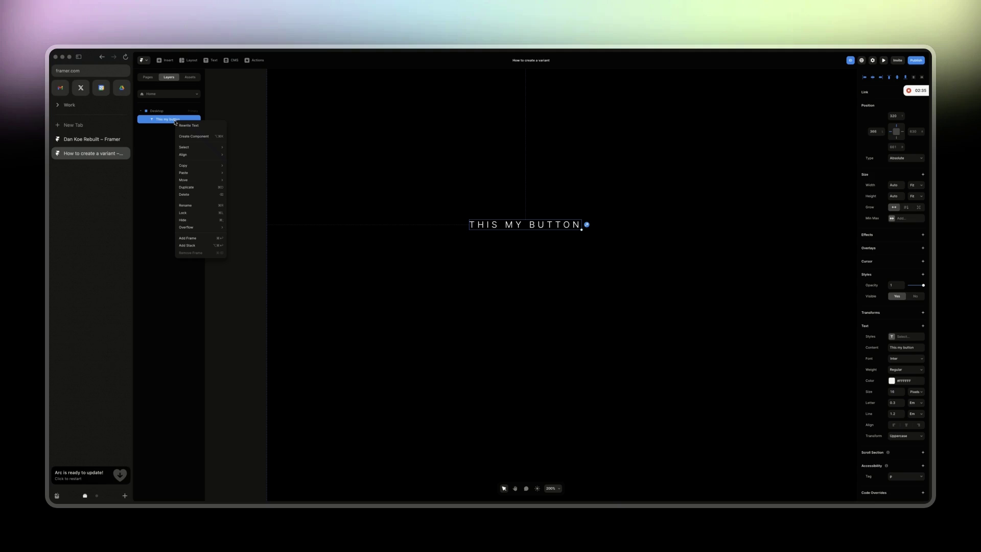
pyautogui.click(194, 247)
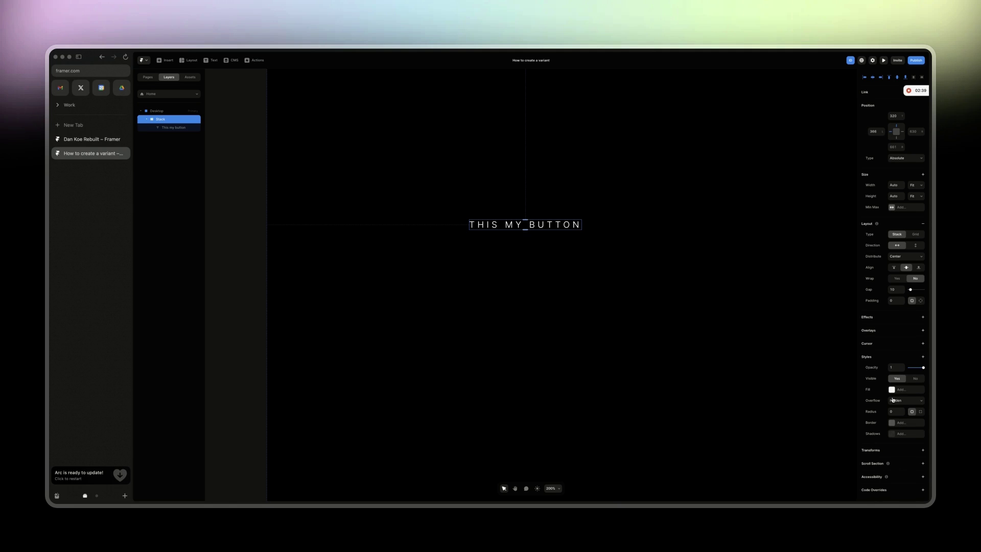
# Step: Give the stack a linear gradient fill from near-black to dark grey, with #121212 as one stop
pyautogui.click(894, 391)
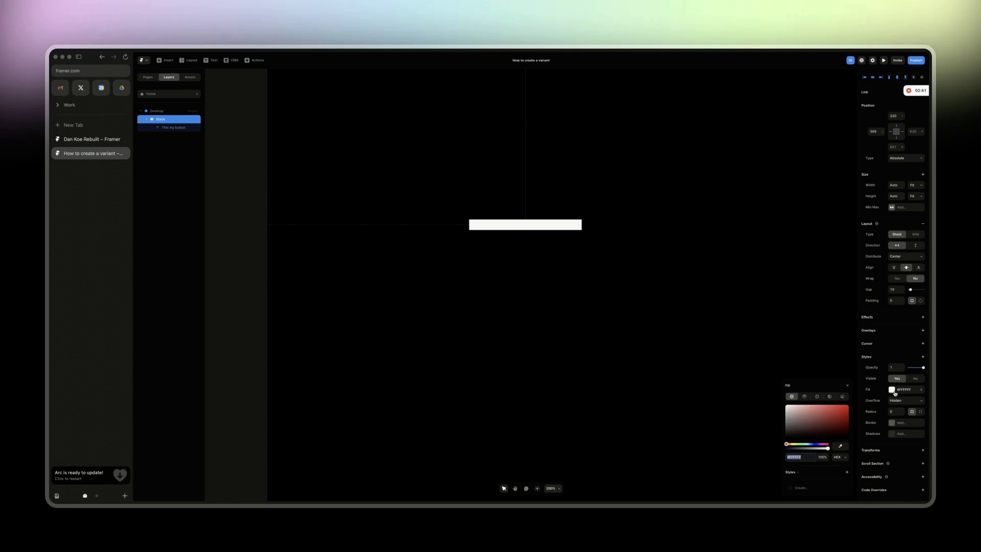
pyautogui.click(805, 396)
pyautogui.moveTo(787, 415); pyautogui.dragTo(788, 433)
pyautogui.click(848, 400)
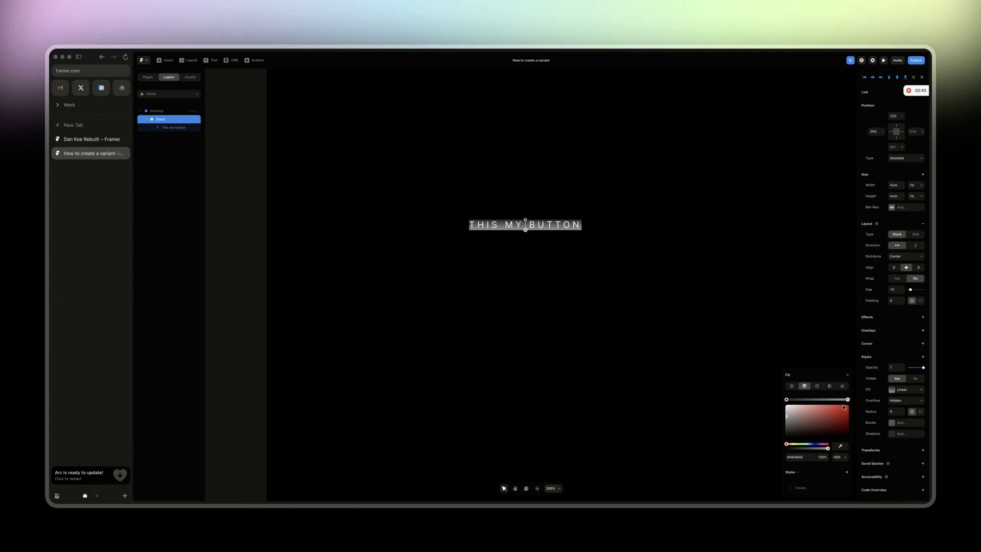
pyautogui.click(788, 435)
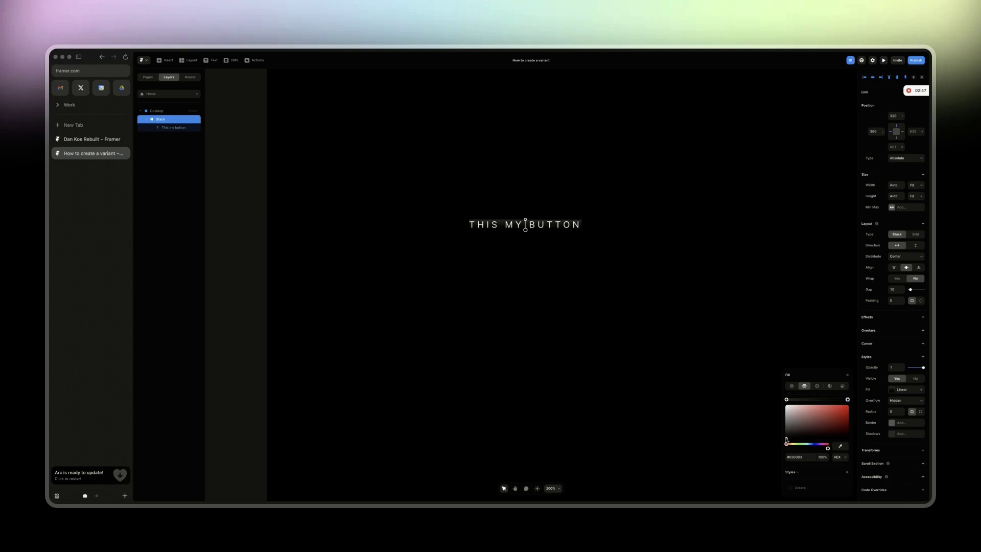
# Step: Give the stack a padding of 20 on every side, and reduce its top and bottom padding to 12
pyautogui.click(897, 300)
pyautogui.write('10')
pyautogui.press('Return')
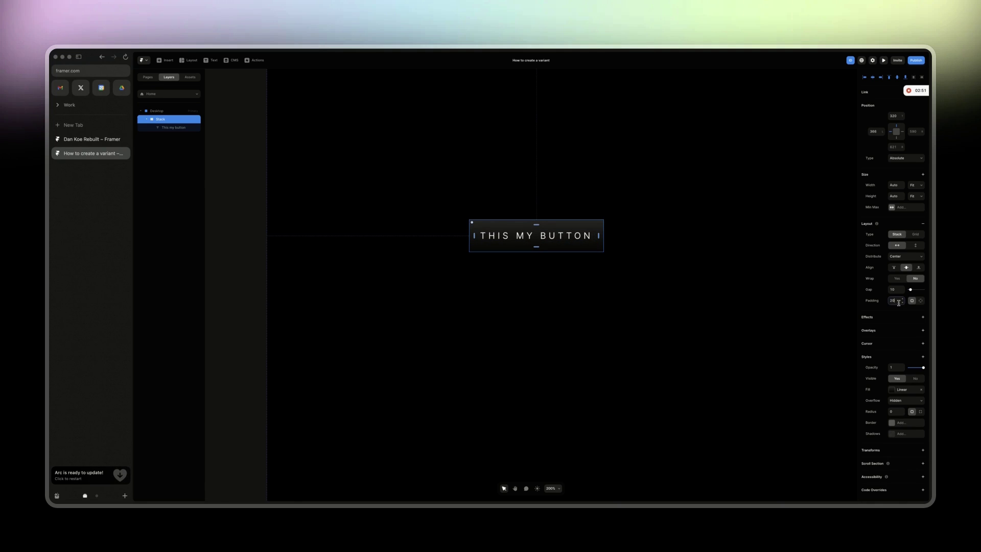
pyautogui.click(920, 301)
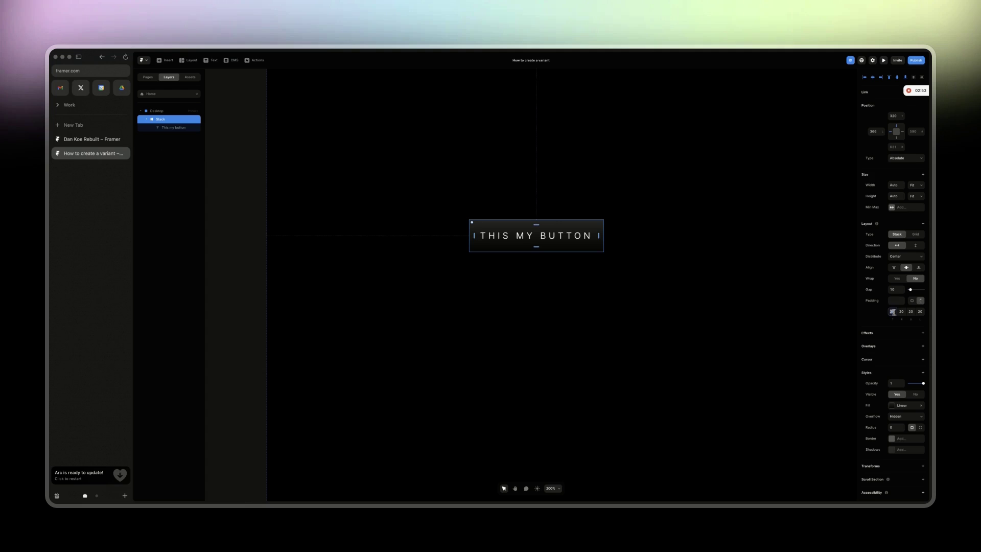
pyautogui.hotkey('shift', 'Down')
pyautogui.press('Up')
pyautogui.press('Up')
pyautogui.press('Tab')
pyautogui.press('Tab')
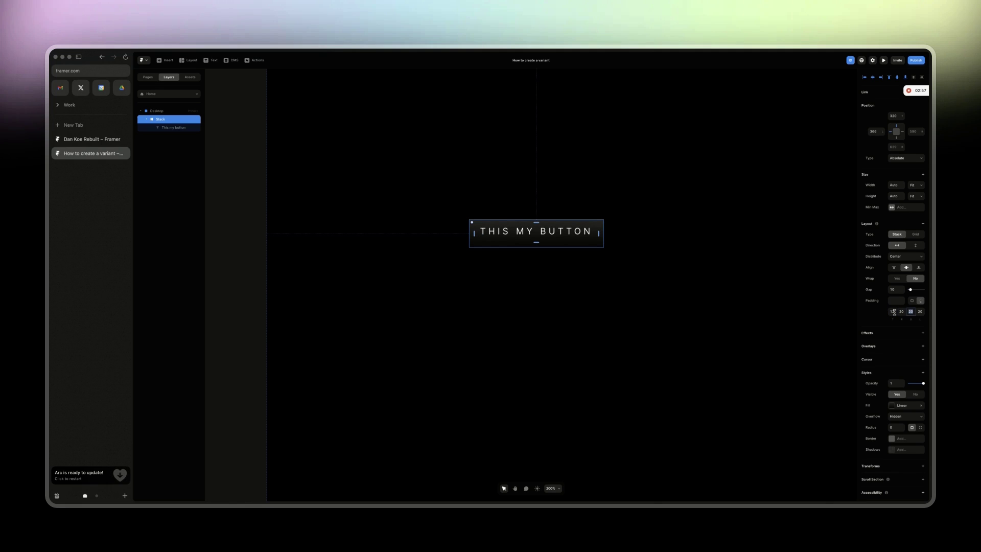
pyautogui.write('12')
pyautogui.press('Return')
# Step: Set the stack's right and left padding to 35 and check how the button looks
pyautogui.click(902, 312)
pyautogui.write('35')
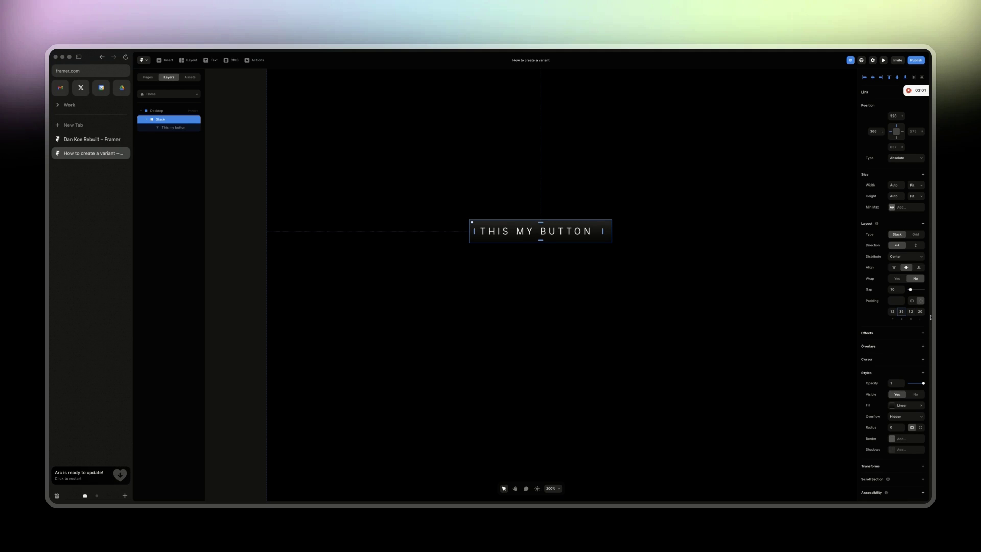
pyautogui.click(921, 312)
pyautogui.write('35')
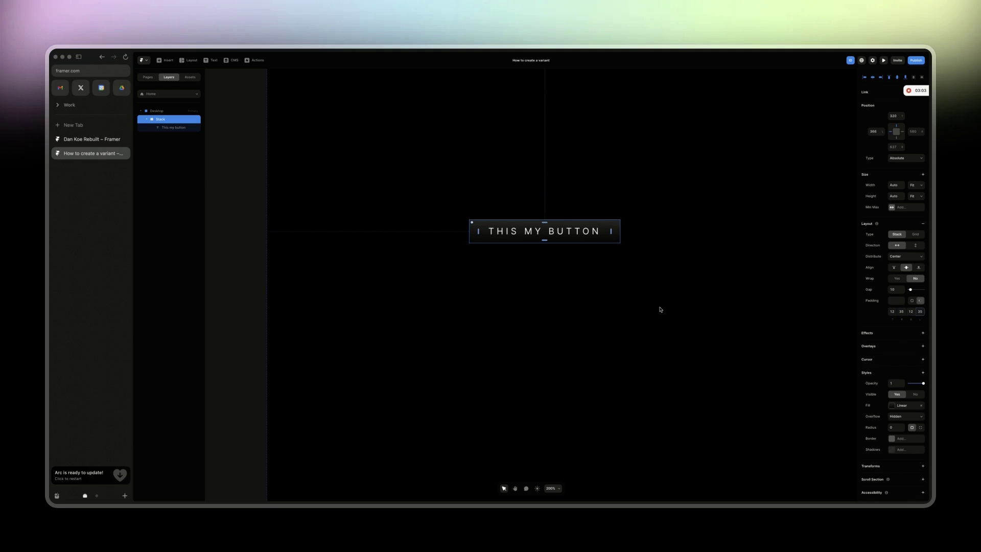
pyautogui.click(662, 310)
pyautogui.click(543, 232)
pyautogui.click(482, 230)
# Step: Set the stack's left and right padding to 28
pyautogui.click(920, 312)
pyautogui.write('28')
pyautogui.click(903, 311)
pyautogui.write('28')
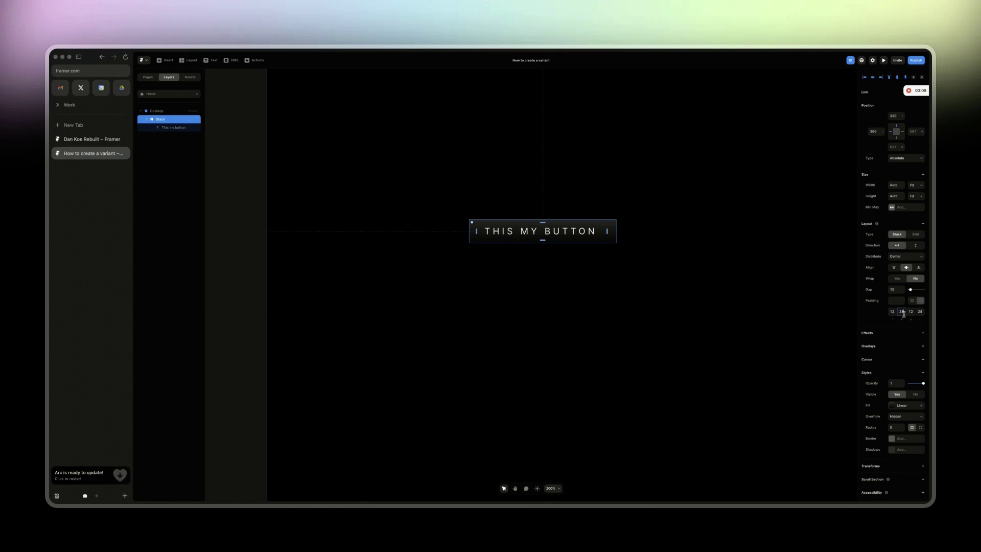
pyautogui.press('Return')
# Step: Round the stack's corners slightly by increasing its radius
pyautogui.scroll(-1, 911, 373)
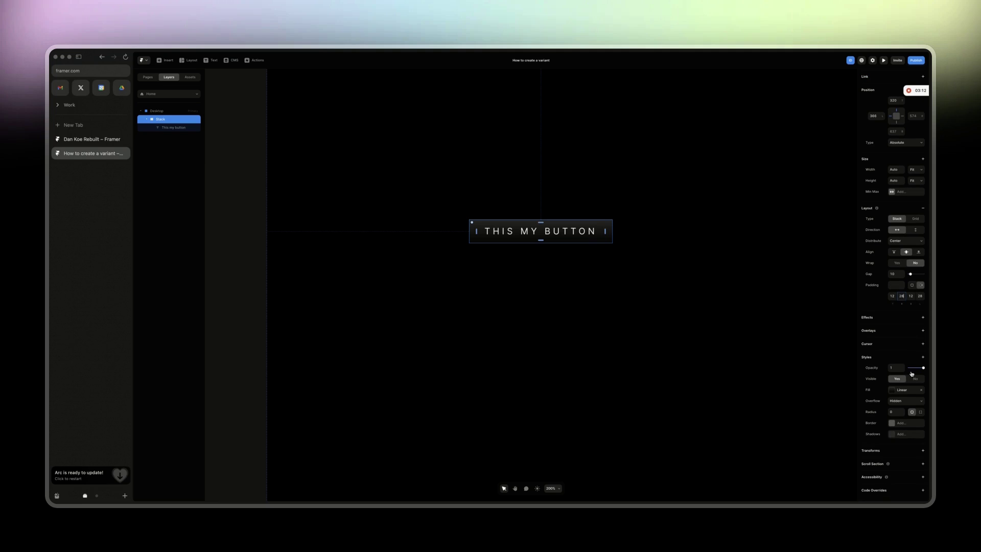
pyautogui.click(896, 413)
pyautogui.press('Up')
pyautogui.press('Up')
pyautogui.click(666, 391)
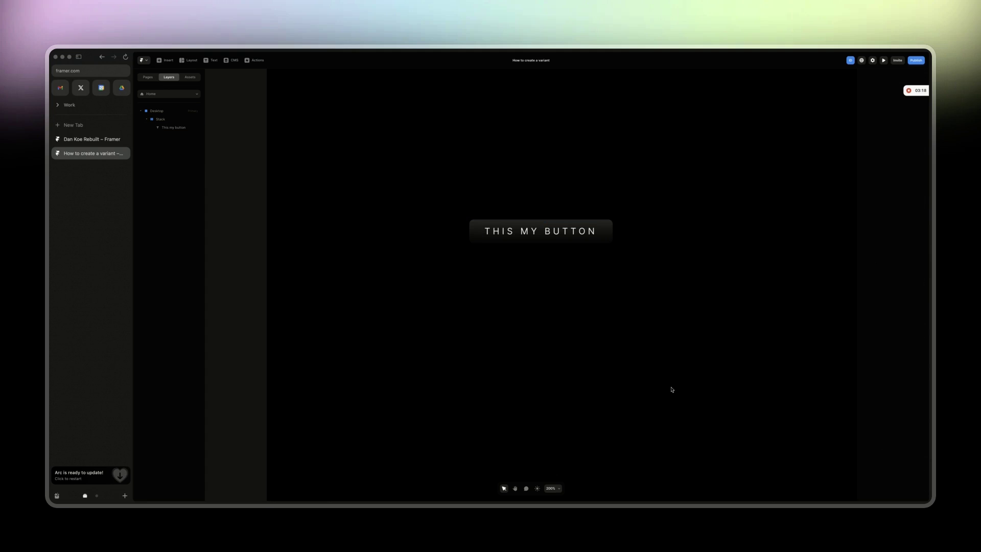
# Step: Add an outside box shadow to the stack and colour it #FFFFFF at 25% opacity
pyautogui.click(500, 223)
pyautogui.click(896, 435)
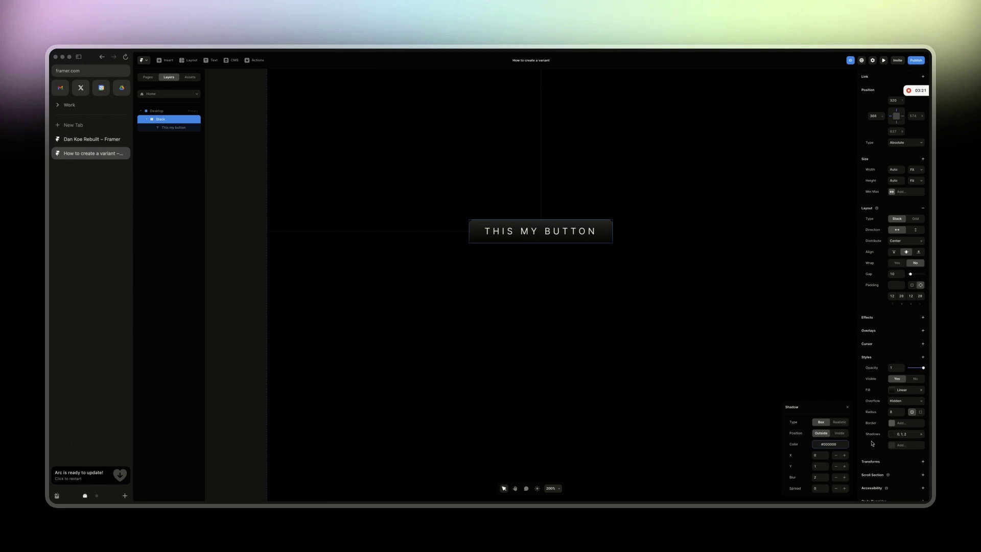
pyautogui.click(829, 444)
pyautogui.moveTo(794, 427); pyautogui.dragTo(771, 400)
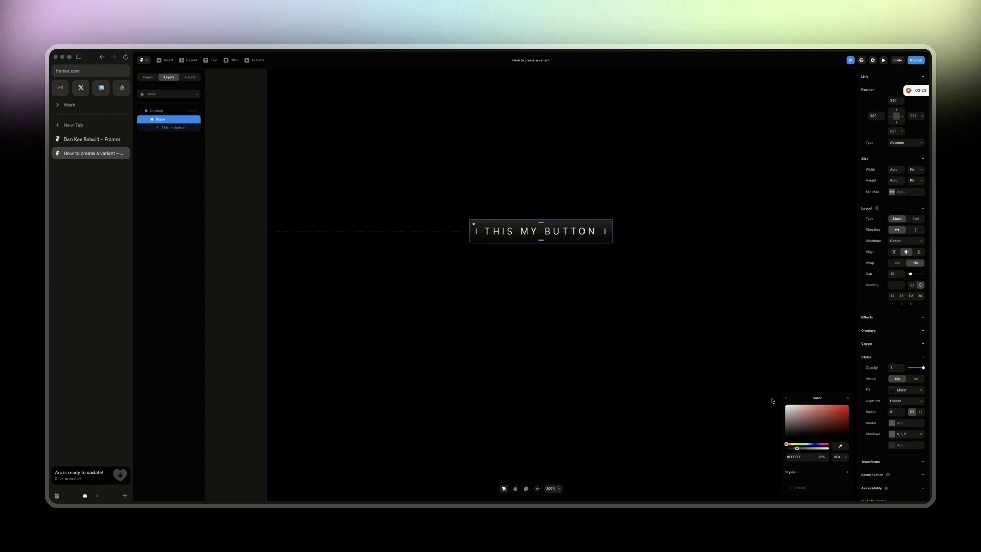
pyautogui.click(787, 399)
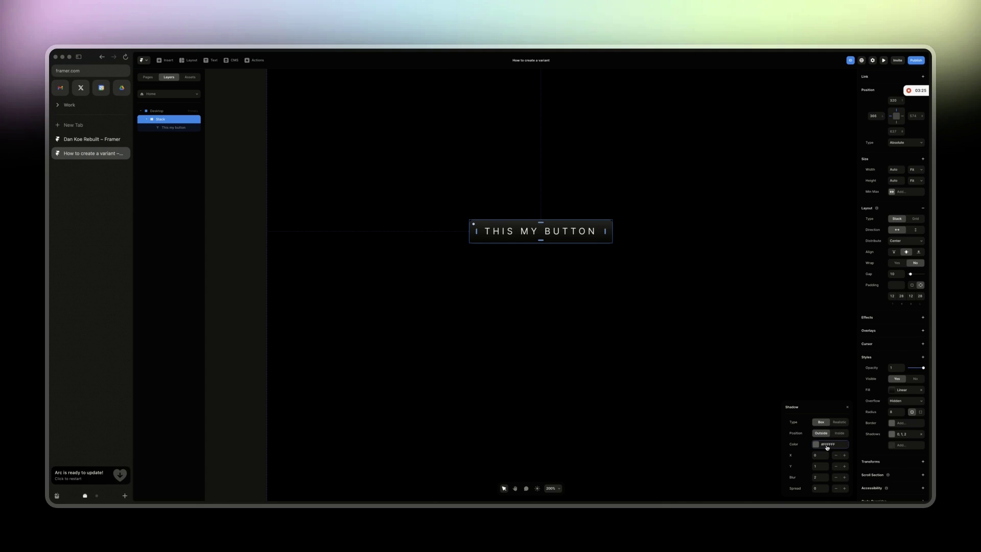
# Step: Set the shadow's Y offset to 4 and spread to 1, and increase its blur
pyautogui.click(816, 466)
pyautogui.press('Up')
pyautogui.press('Up')
pyautogui.press('Up')
pyautogui.click(818, 476)
pyautogui.write('7')
pyautogui.click(815, 489)
pyautogui.click(565, 287)
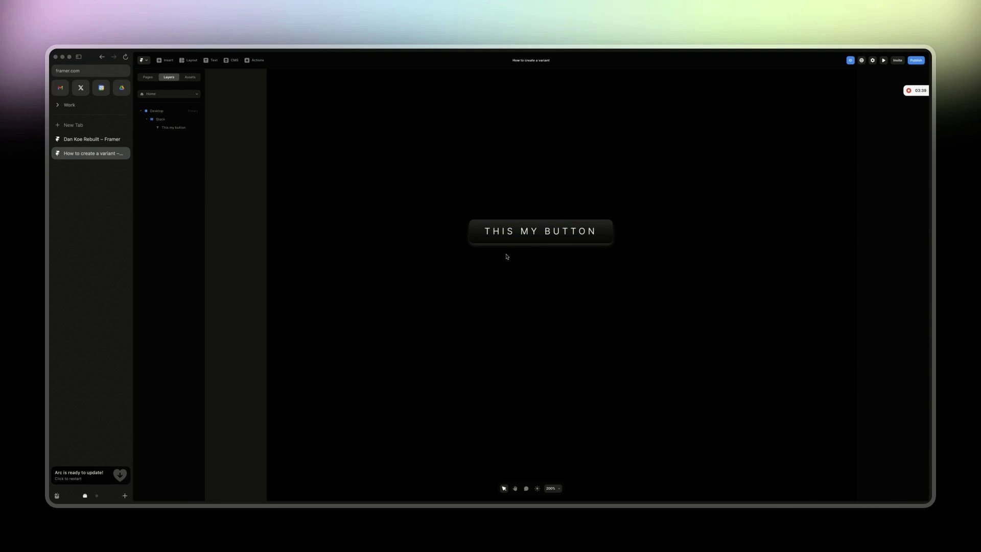
# Step: Lower the opacity of the stack's white shadow slightly so that the glow is subtler
pyautogui.click(507, 238)
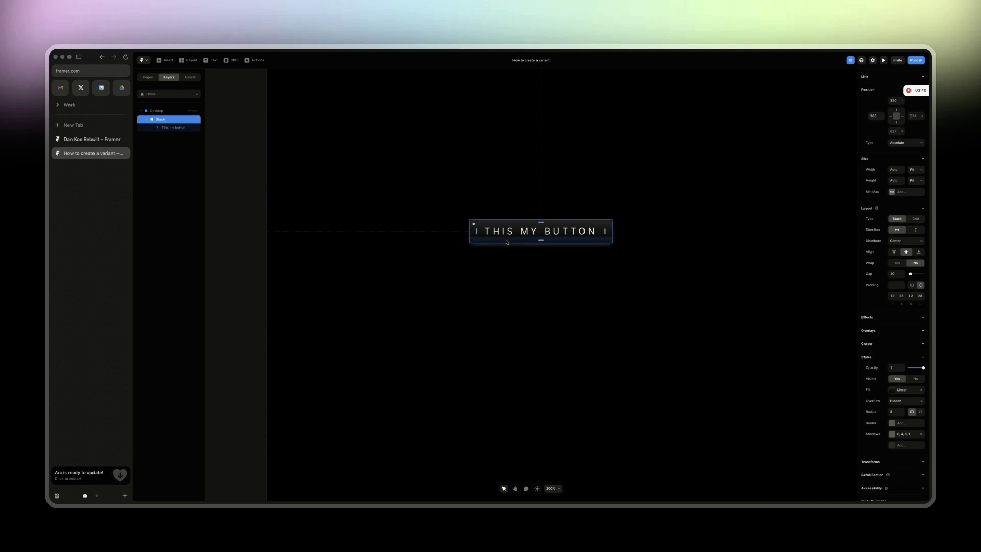
pyautogui.click(895, 435)
pyautogui.click(814, 445)
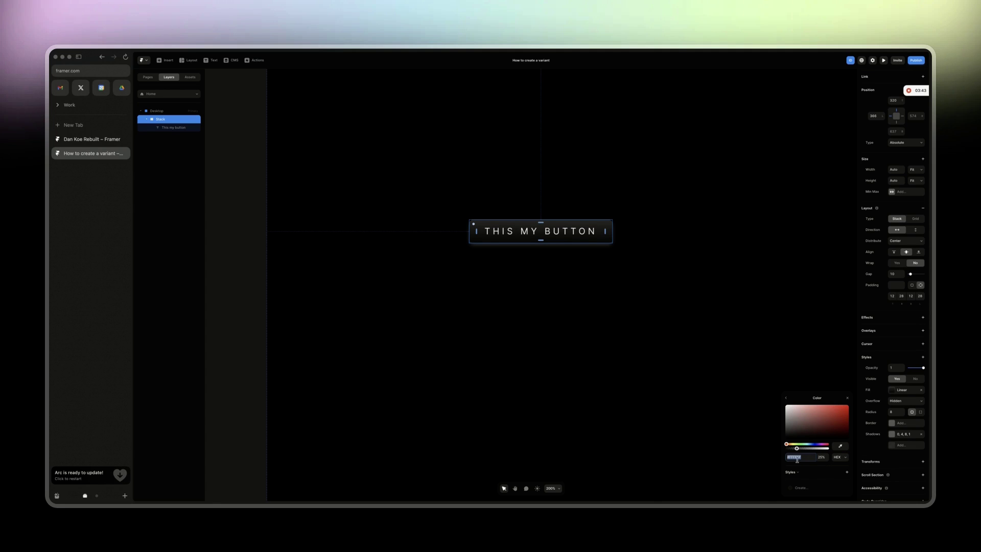
pyautogui.click(794, 449)
pyautogui.moveTo(794, 452); pyautogui.dragTo(792, 453)
pyautogui.click(673, 418)
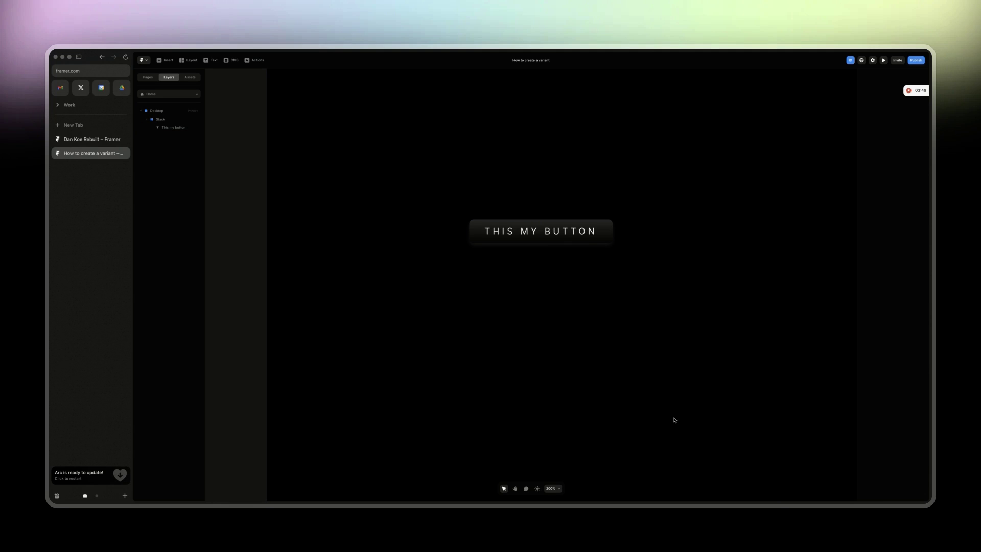
# Step: Rename the stack layer as Button
pyautogui.press('super+0')
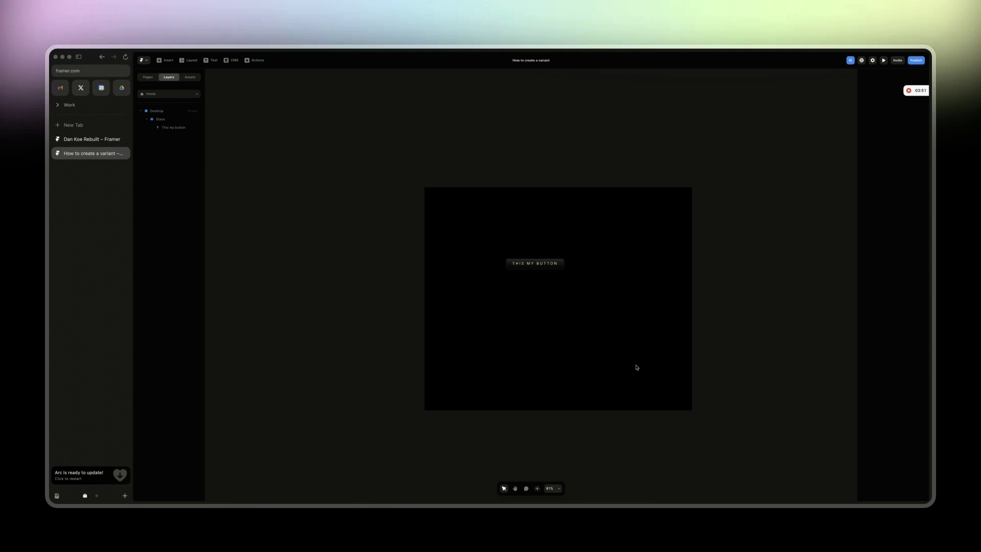
pyautogui.click(524, 256)
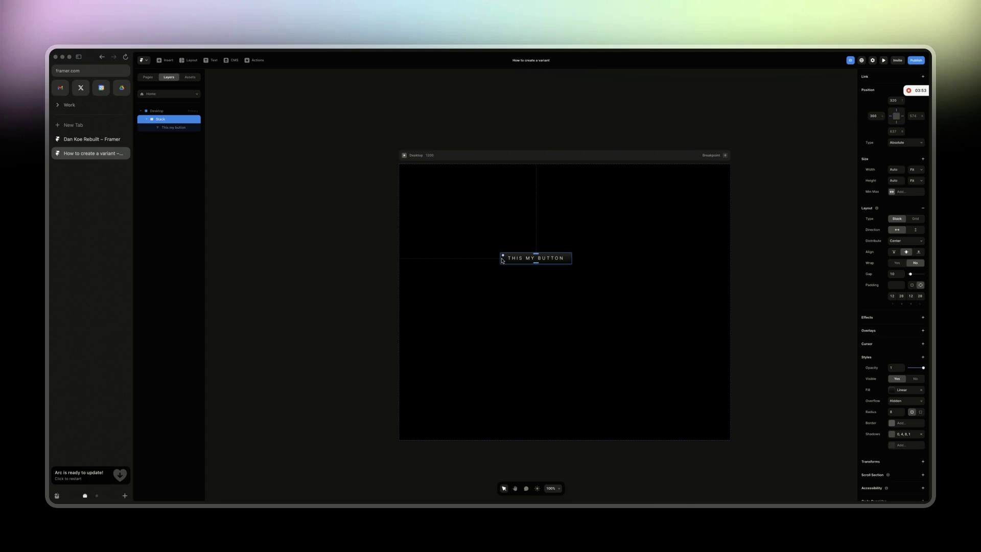
pyautogui.doubleClick(162, 121)
pyautogui.write('Button')
pyautogui.press('Return')
# Step: Create a new component named Button from the Button stack
pyautogui.rightClick(163, 122)
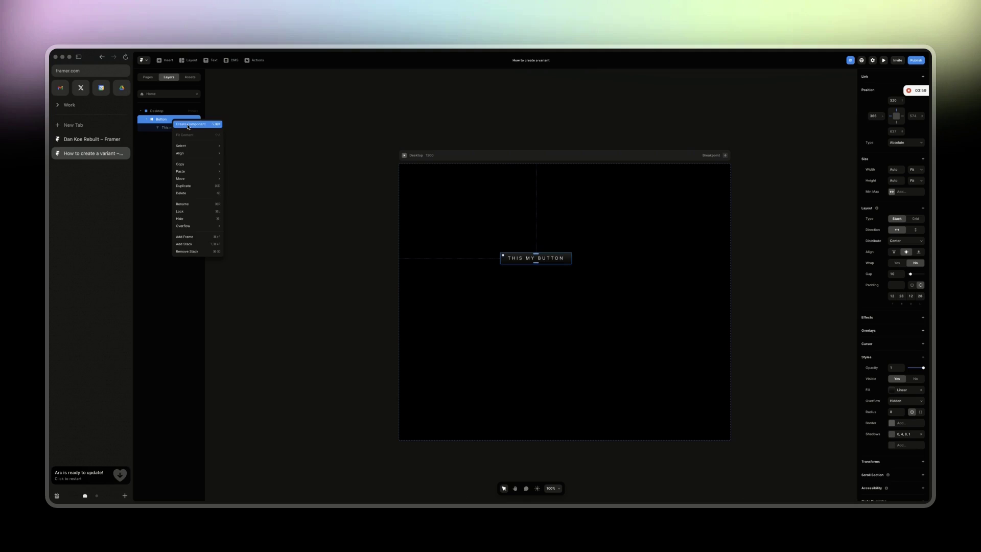
pyautogui.click(188, 124)
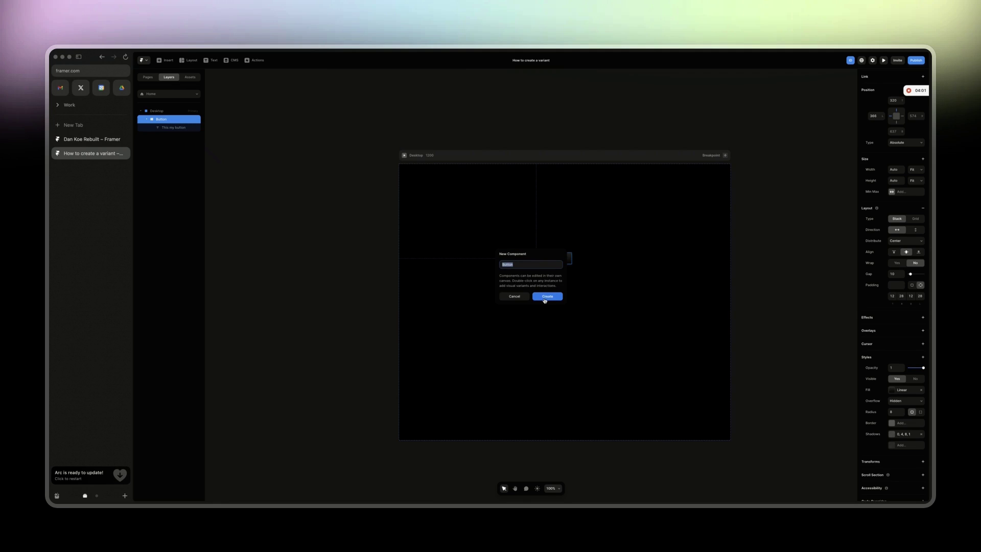
pyautogui.click(545, 301)
# Step: Rename the component's primary variant as Black
pyautogui.doubleClick(156, 95)
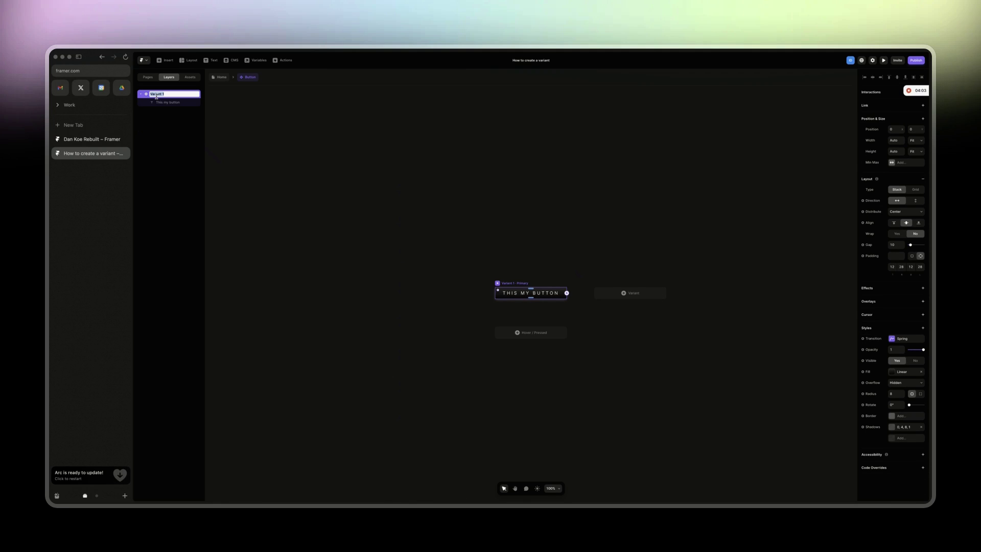
pyautogui.write('M')
pyautogui.write('Black')
pyautogui.click(171, 120)
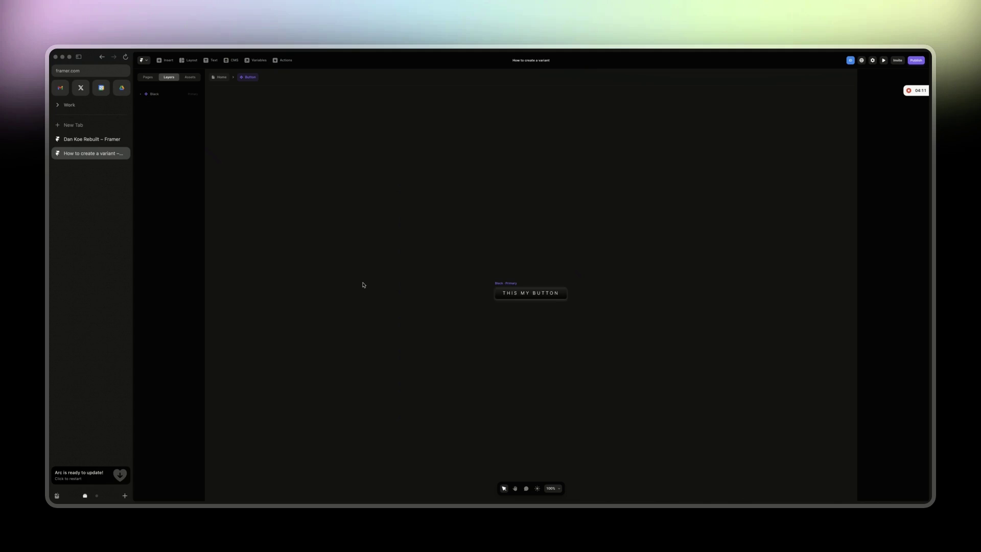
# Step: Add a second variant to the Button component and rename it as White
pyautogui.press('super+equal')
pyautogui.press('super+equal')
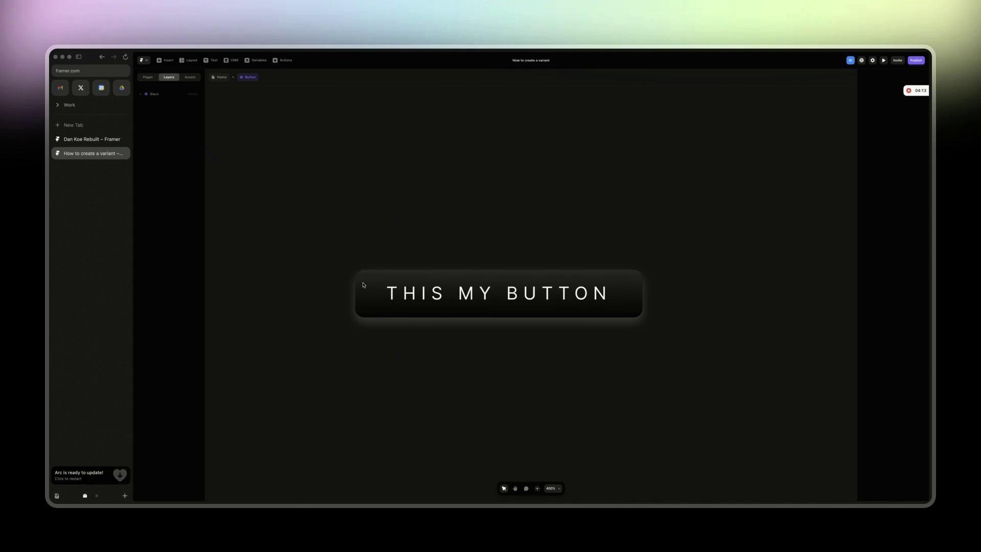
pyautogui.click(359, 262)
pyautogui.hscroll(5, 798, 322)
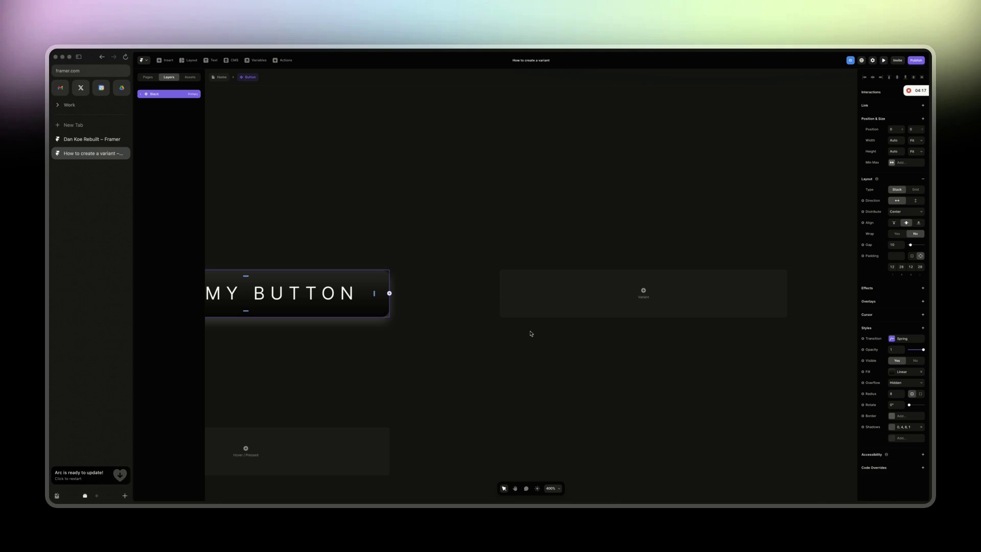
pyautogui.click(582, 295)
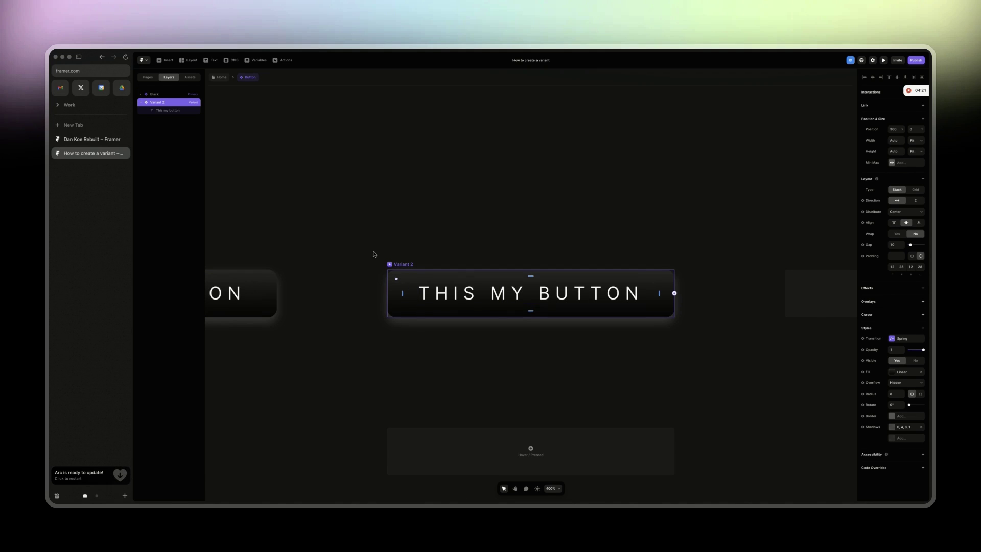
pyautogui.doubleClick(164, 104)
pyautogui.write('White')
pyautogui.press('Return')
pyautogui.click(140, 103)
# Step: Change the White variant's linear gradient fill to run from #FFFFFF to light grey
pyautogui.click(891, 372)
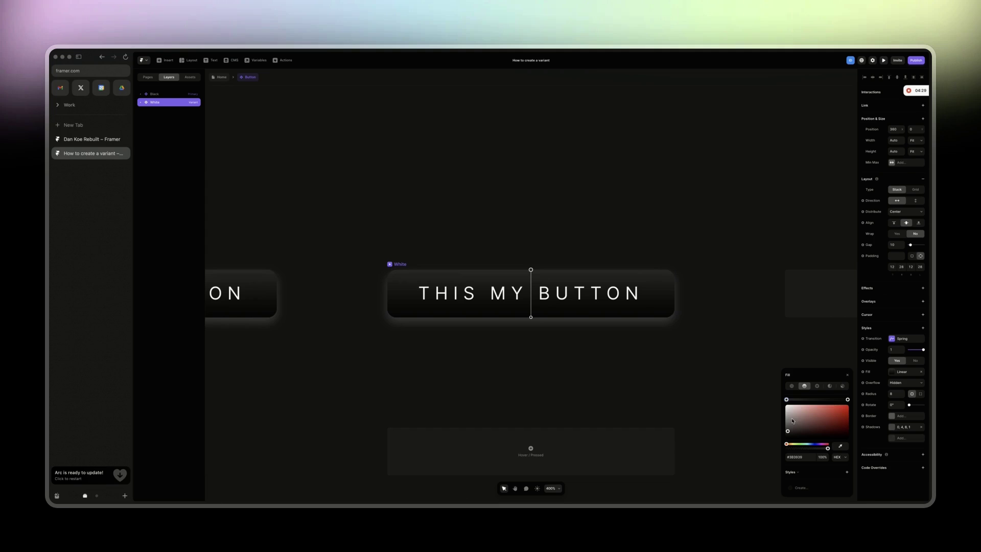
pyautogui.click(786, 400)
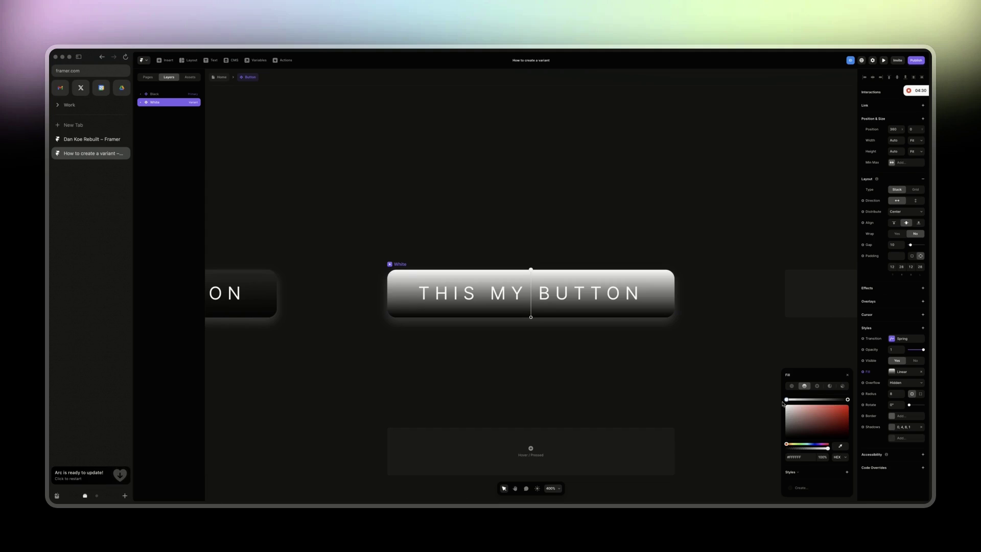
pyautogui.click(848, 400)
pyautogui.moveTo(788, 435); pyautogui.dragTo(779, 411)
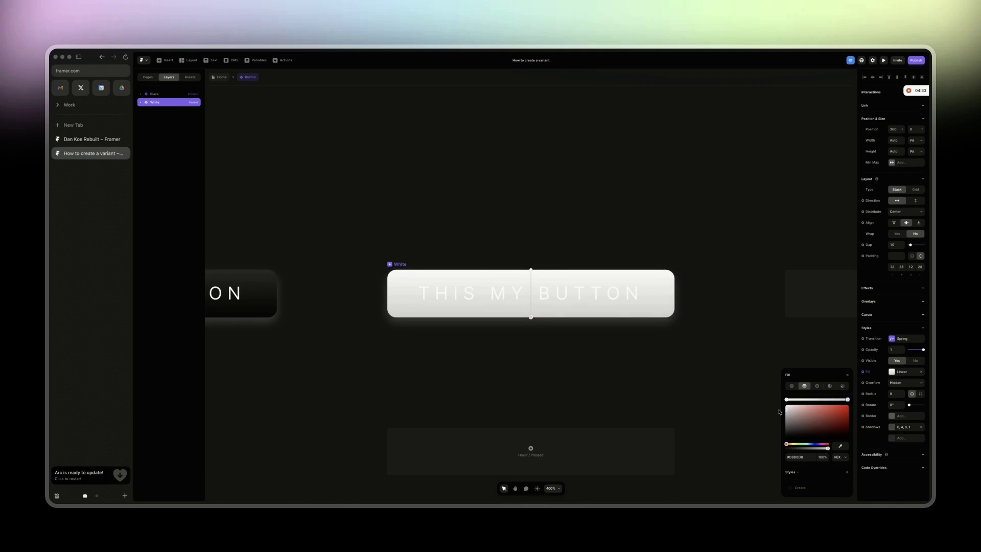
# Step: Set the colour of the White variant's button text to black #000000
pyautogui.doubleClick(483, 284)
pyautogui.press('Escape')
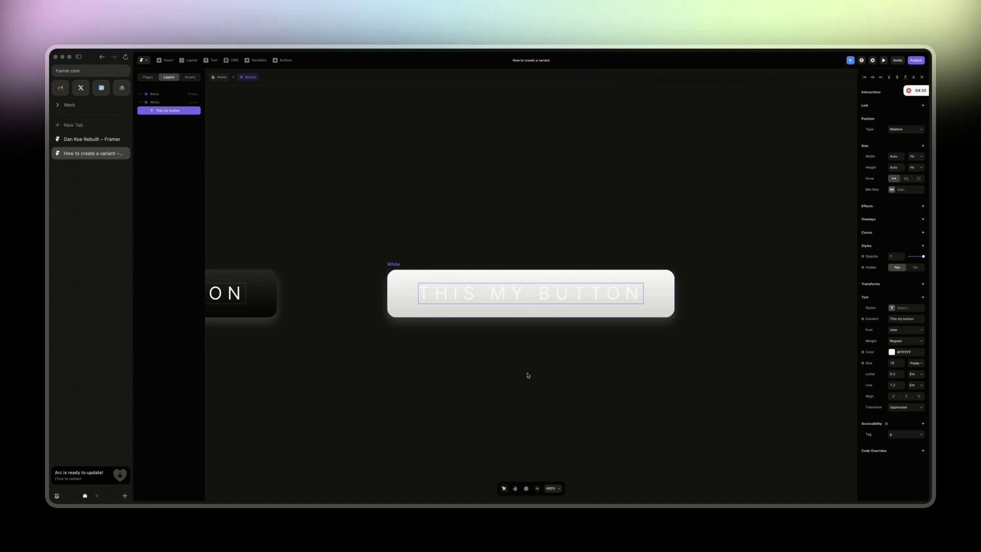
pyautogui.click(891, 352)
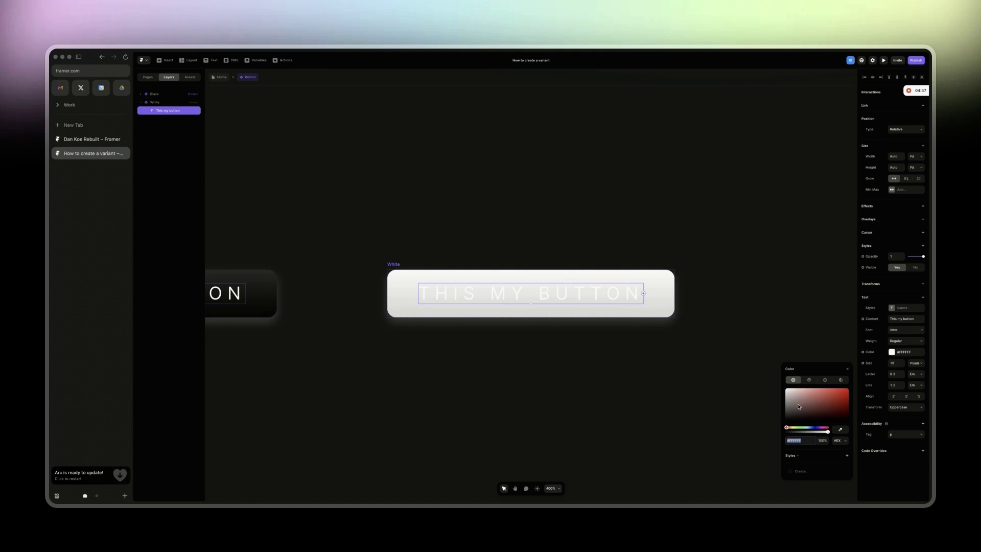
pyautogui.moveTo(799, 407); pyautogui.dragTo(783, 425)
# Step: Return to the Home page and switch the button instance to the White variant
pyautogui.doubleClick(622, 394)
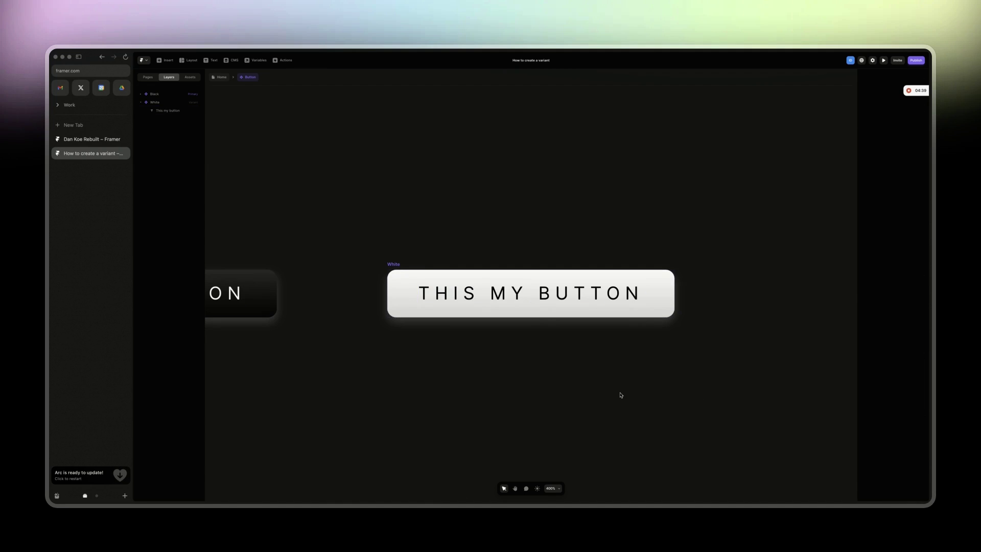
pyautogui.doubleClick(531, 256)
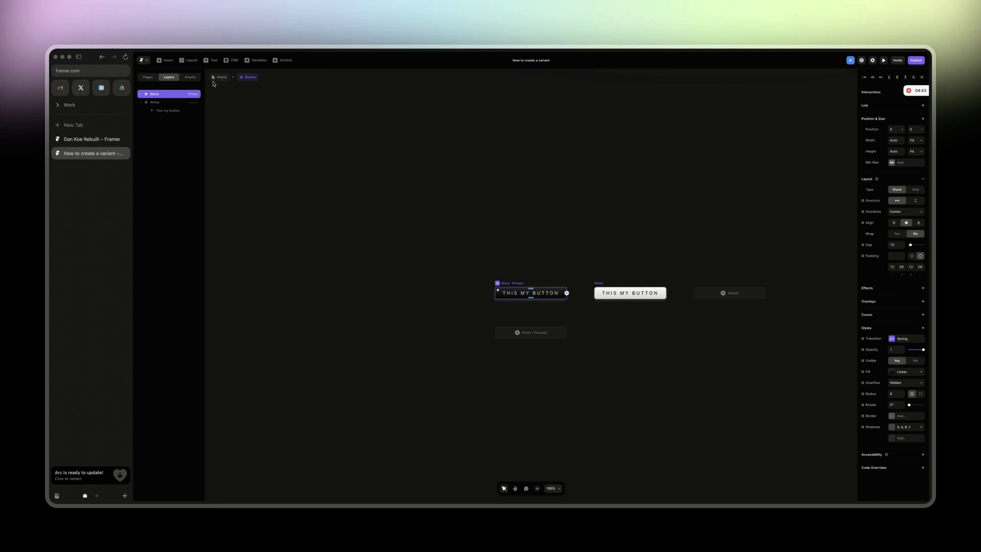
pyautogui.press('Escape')
pyautogui.click(901, 318)
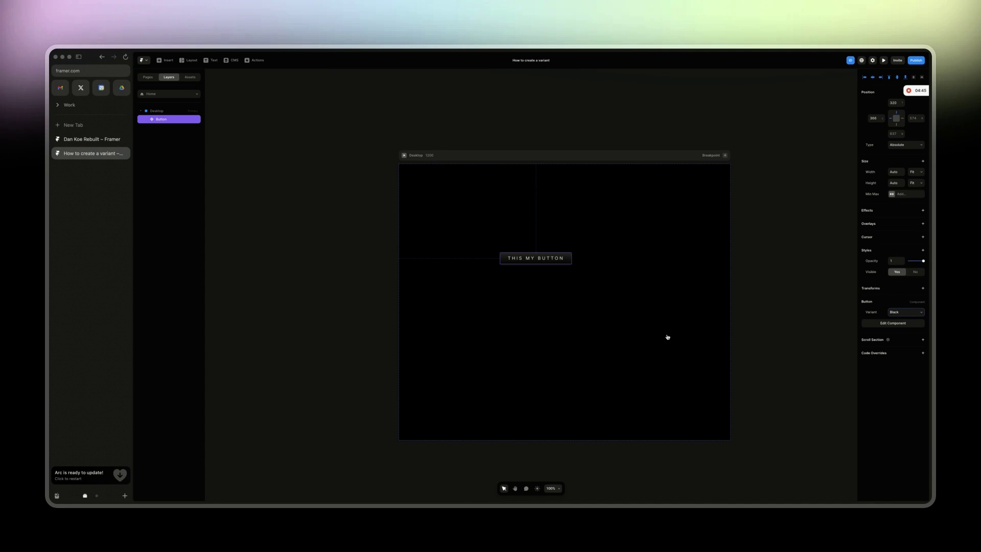
pyautogui.click(637, 329)
pyautogui.press('super+equal')
pyautogui.press('super+equal')
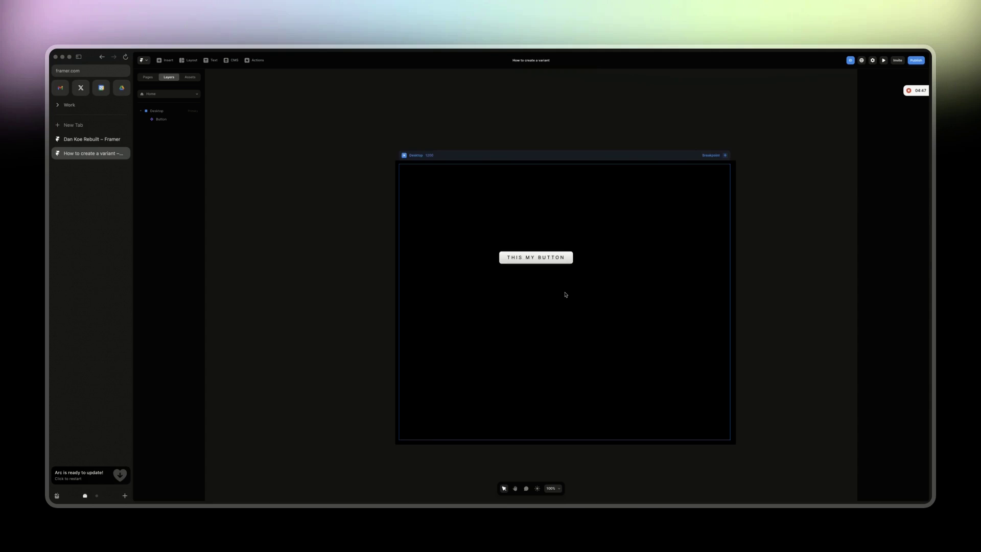
pyautogui.scroll(2, 566, 295)
# Step: Reopen the Button component, add a third variant and rename it as Outline
pyautogui.doubleClick(450, 235)
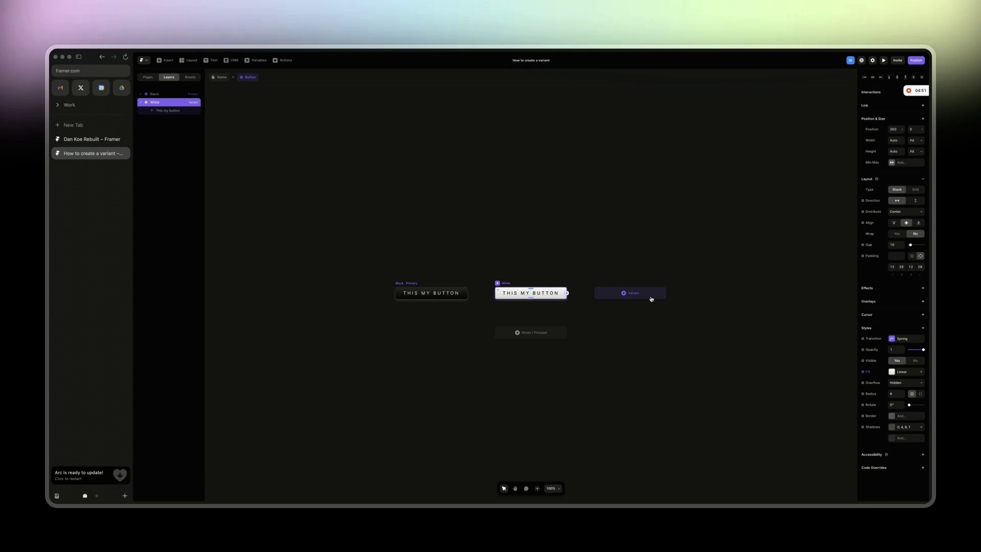
pyautogui.click(652, 299)
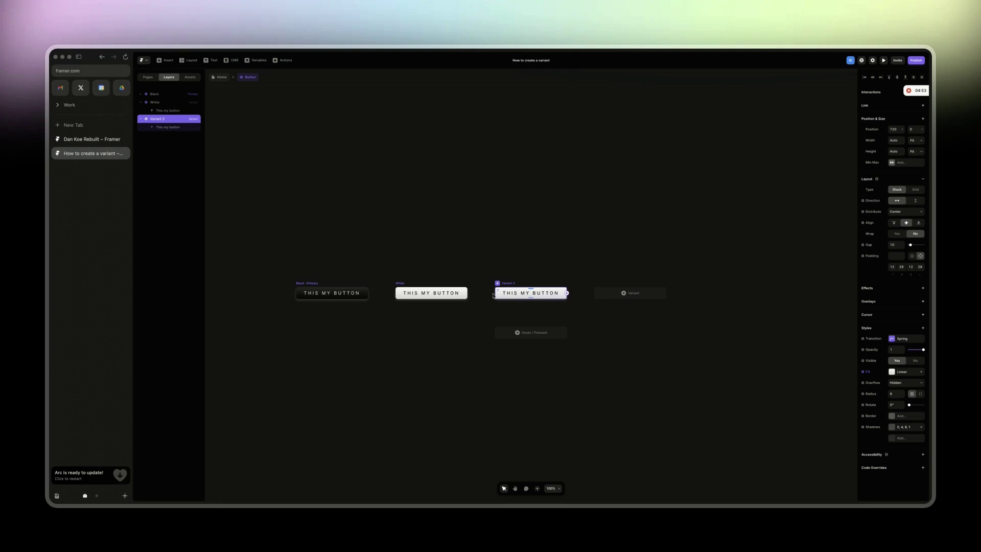
pyautogui.doubleClick(158, 120)
pyautogui.write('Outline')
pyautogui.press('Return')
# Step: Make both gradient stops of the Outline variant's fill fully transparent
pyautogui.click(892, 371)
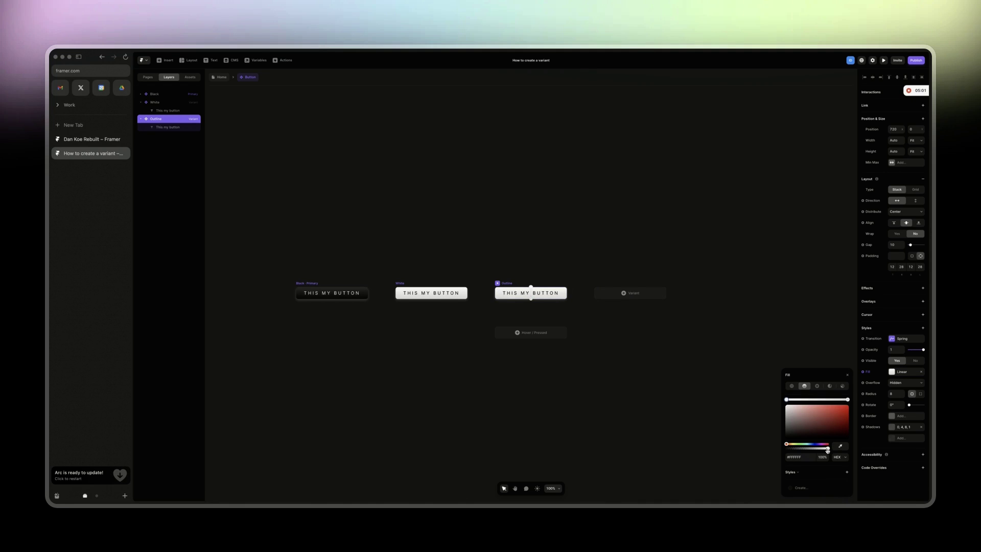
pyautogui.moveTo(826, 450); pyautogui.dragTo(748, 454)
pyautogui.click(847, 399)
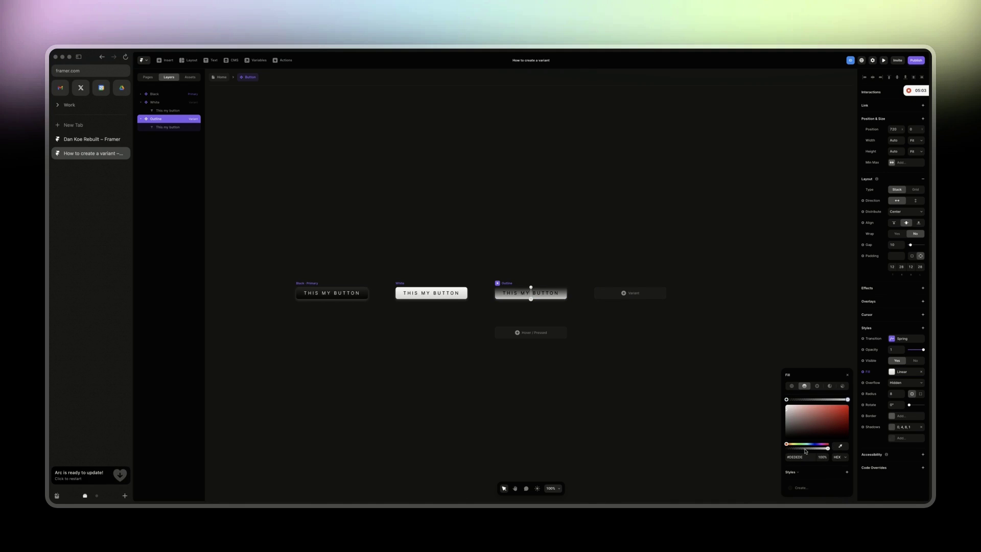
pyautogui.moveTo(828, 449); pyautogui.dragTo(695, 451)
pyautogui.click(701, 428)
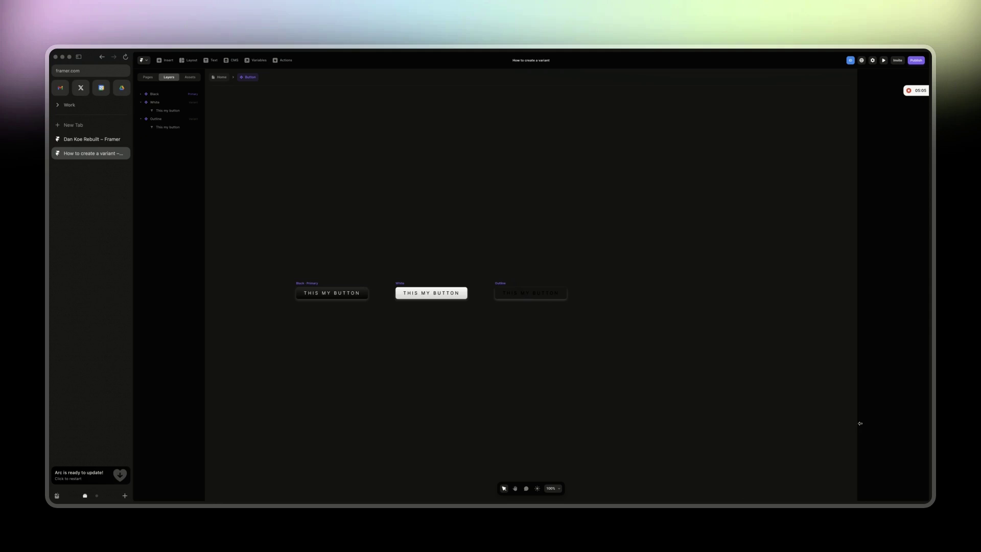
# Step: Add a solid grey border to the Outline variant
pyautogui.click(506, 285)
pyautogui.click(915, 419)
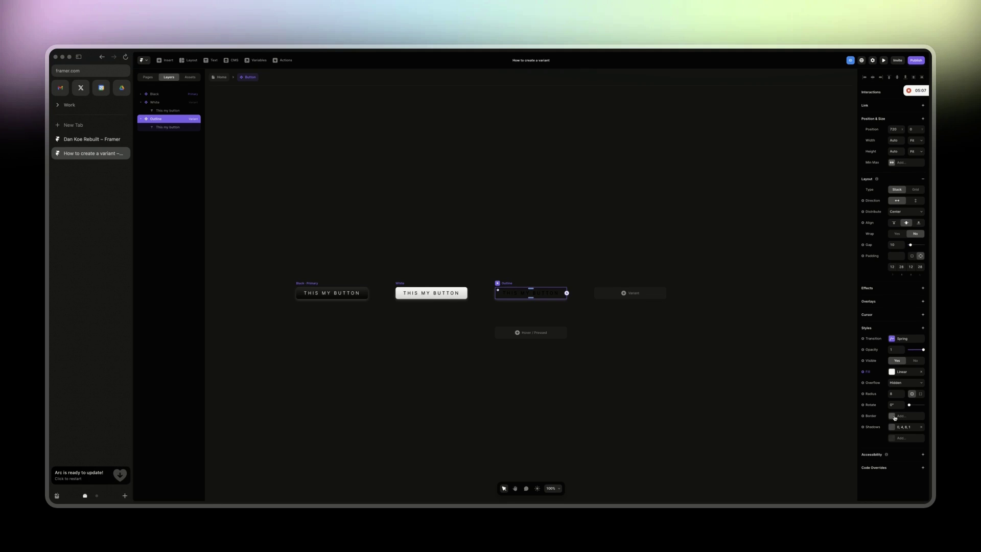
pyautogui.click(821, 450)
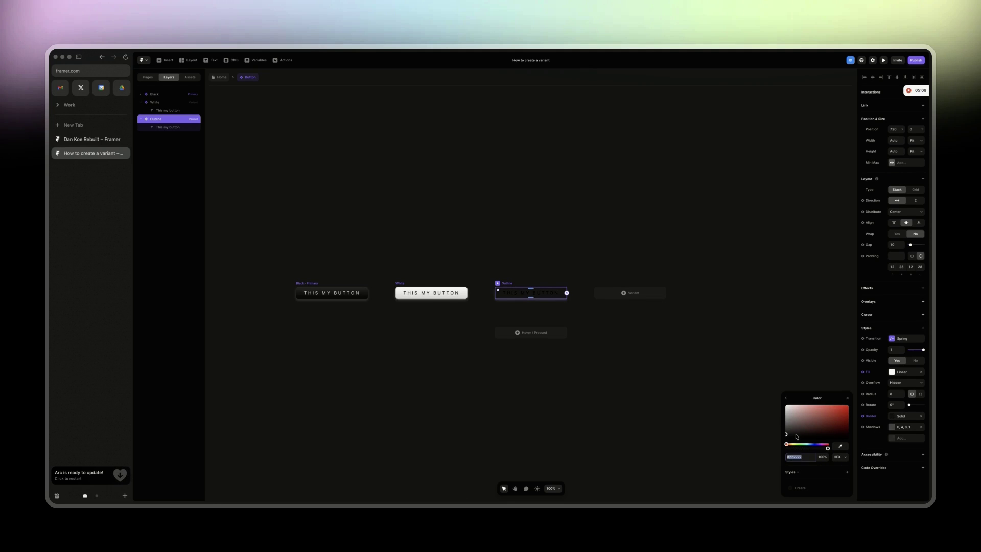
pyautogui.moveTo(796, 437); pyautogui.dragTo(773, 420)
pyautogui.click(773, 420)
# Step: Adjust the Y offset and blur of the Outline variant's shadow
pyautogui.press('super+equal')
pyautogui.press('super+equal')
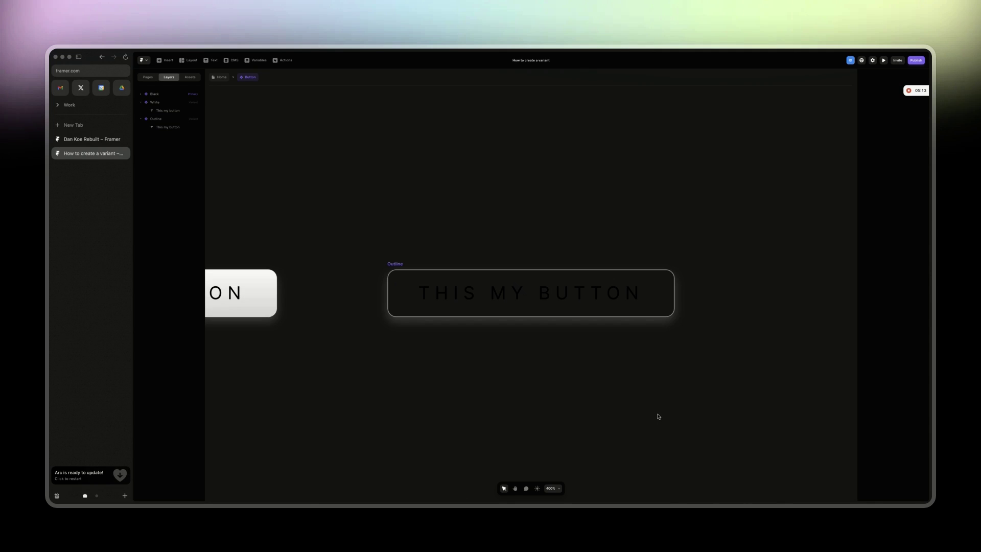
pyautogui.click(397, 264)
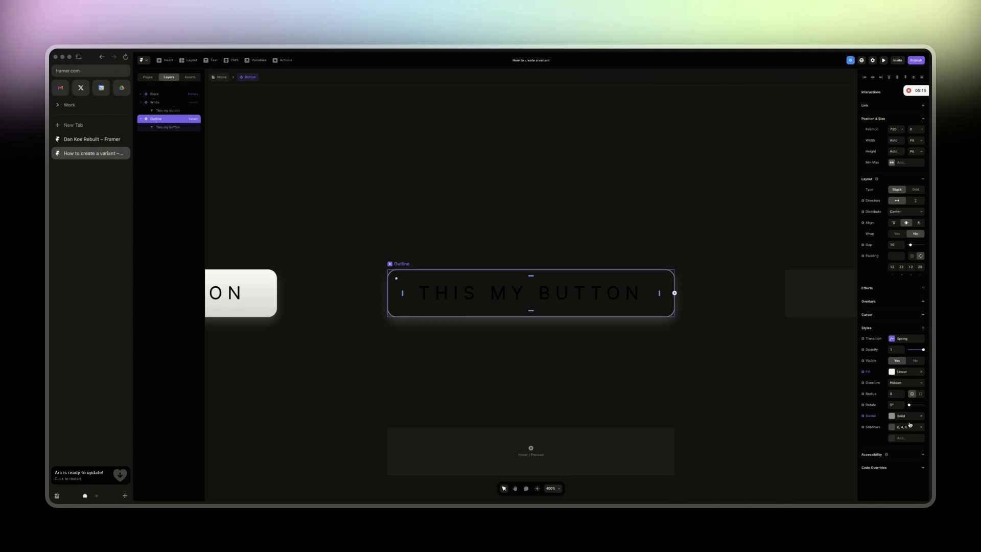
pyautogui.click(894, 428)
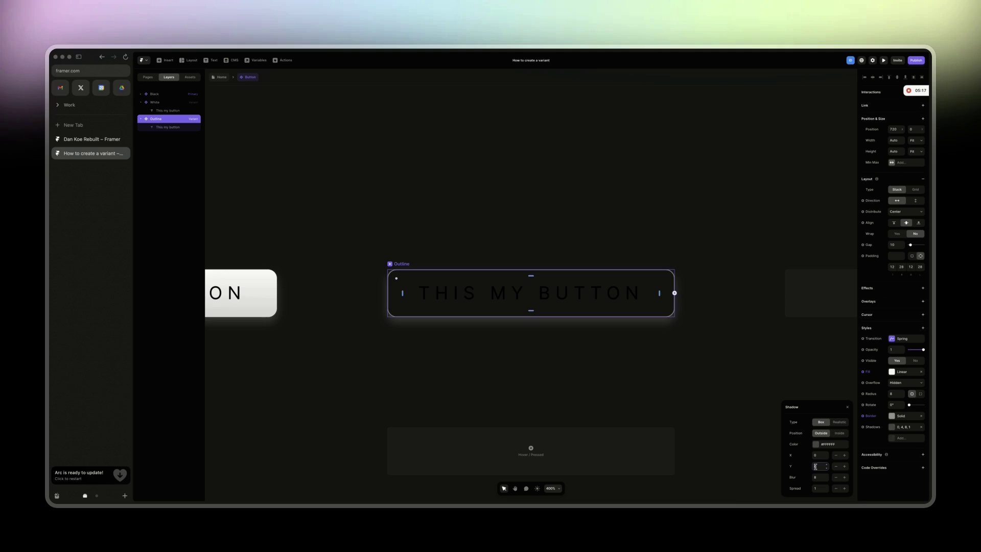
pyautogui.press('Down')
pyautogui.press('Down')
pyautogui.press('Up')
pyautogui.press('Up')
pyautogui.press('Up')
pyautogui.click(818, 477)
pyautogui.press('Down')
# Step: Lower the opacity of the Outline variant's shadow colour until the shadow is barely noticeable
pyautogui.click(822, 444)
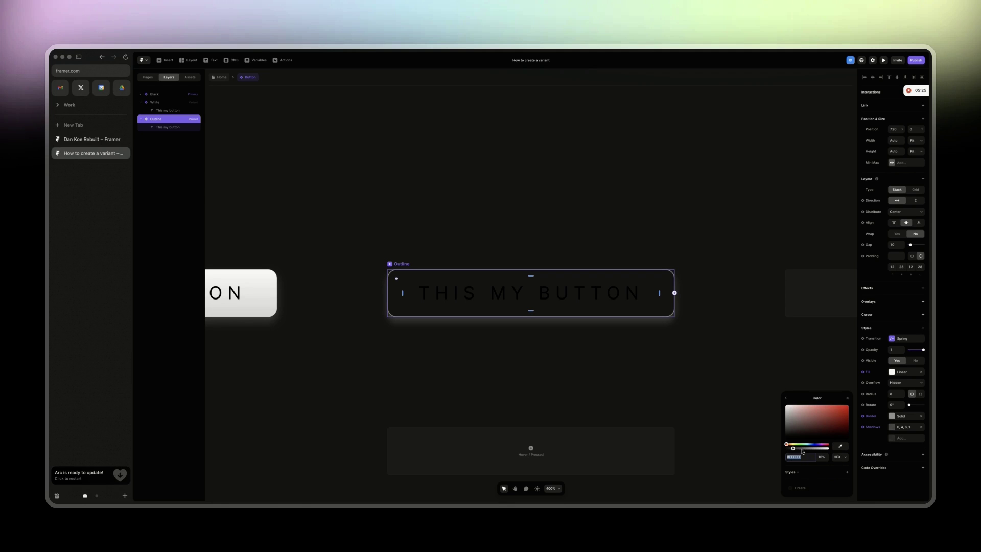
pyautogui.moveTo(793, 449); pyautogui.dragTo(789, 448)
pyautogui.click(583, 364)
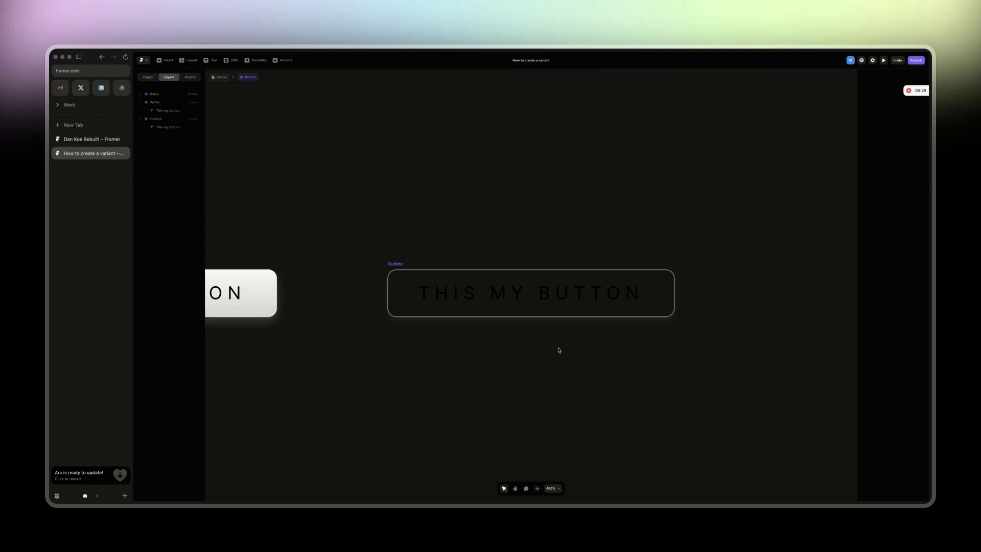
# Step: Set the Outline variant's text colour to white #FFFFFF
pyautogui.hotkey('shift', '0')
pyautogui.press('super+equal')
pyautogui.hscroll(-3, 559, 350)
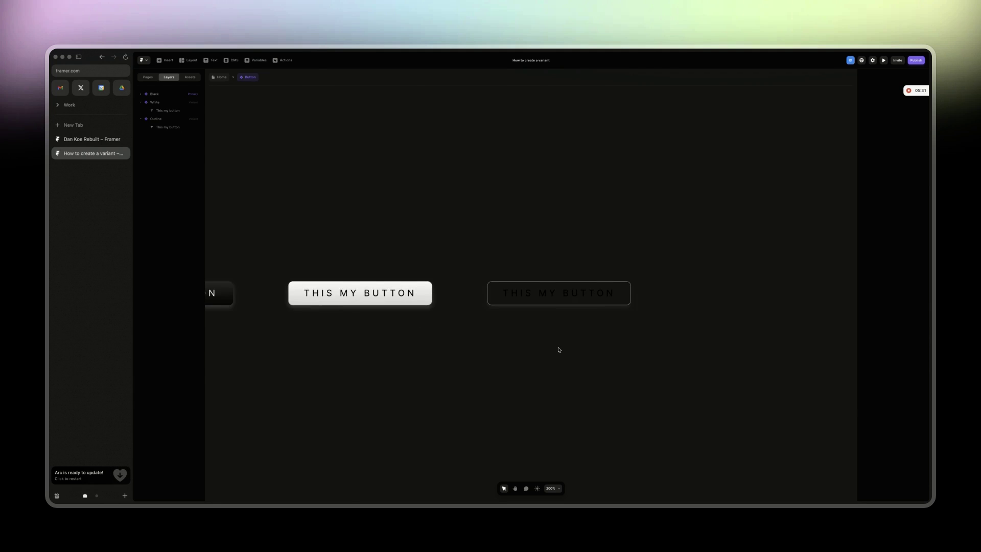
pyautogui.doubleClick(629, 295)
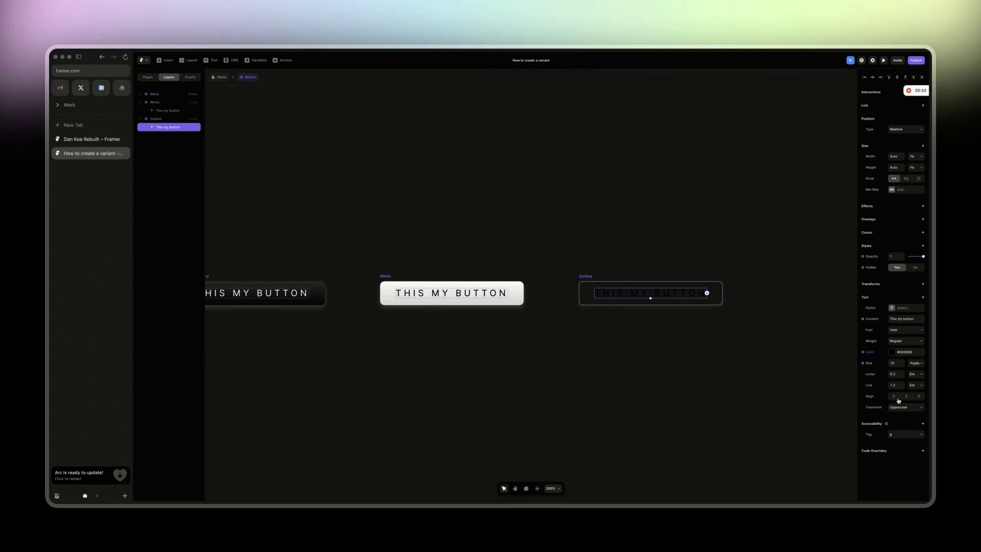
pyautogui.click(892, 352)
pyautogui.moveTo(804, 403); pyautogui.dragTo(738, 366)
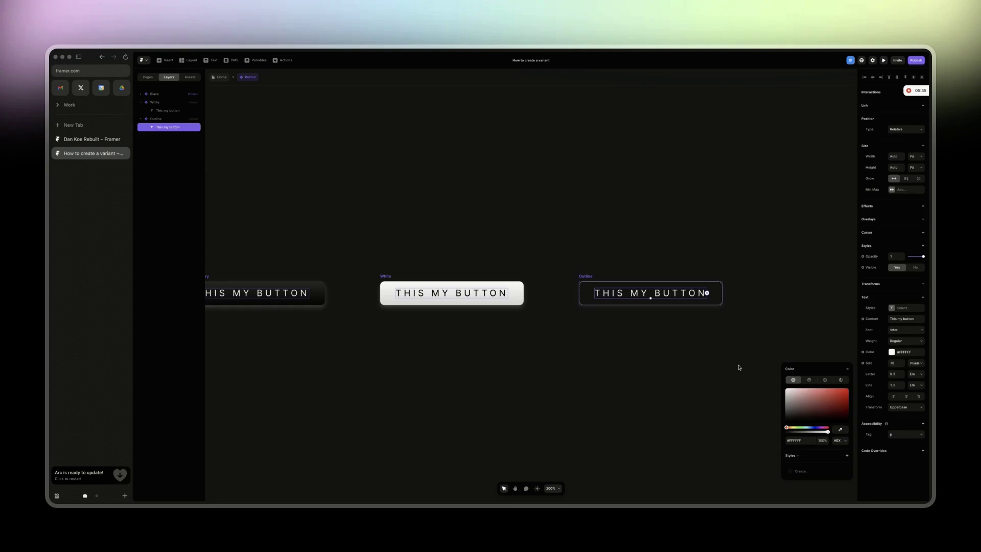
pyautogui.click(654, 361)
pyautogui.hscroll(-2, 656, 362)
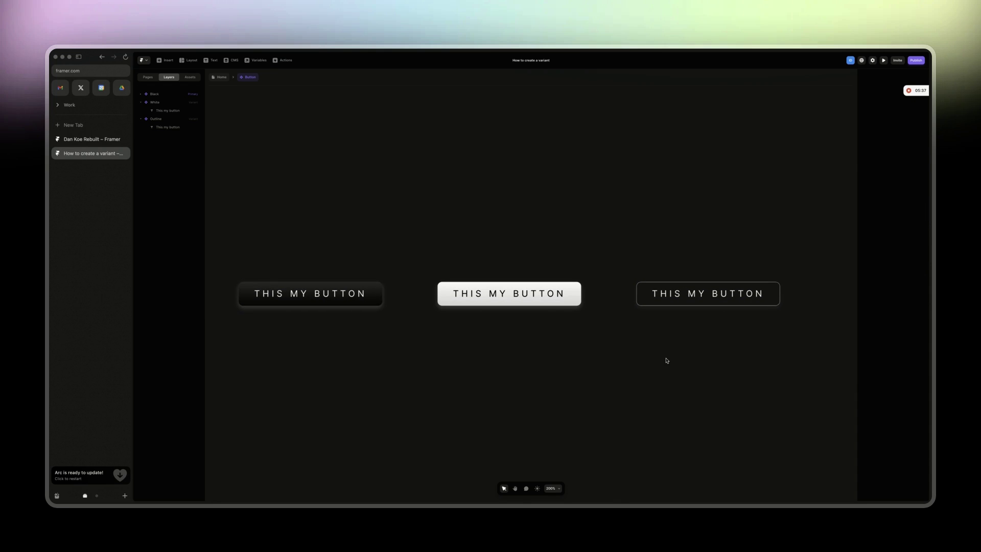
# Step: Go back to the Home page and switch the button instance to the Outline variant
pyautogui.click(221, 79)
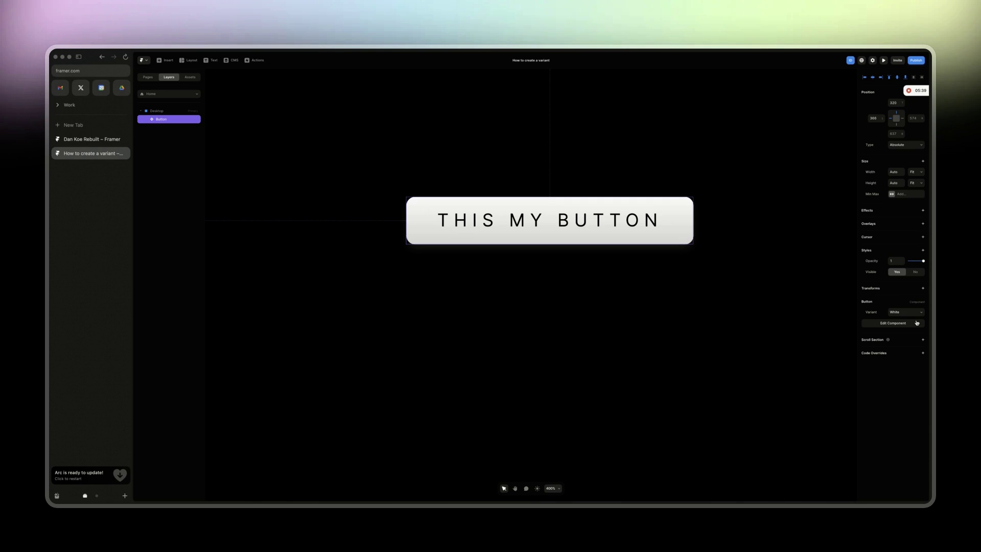
pyautogui.click(568, 325)
pyautogui.hscroll(3, 550, 299)
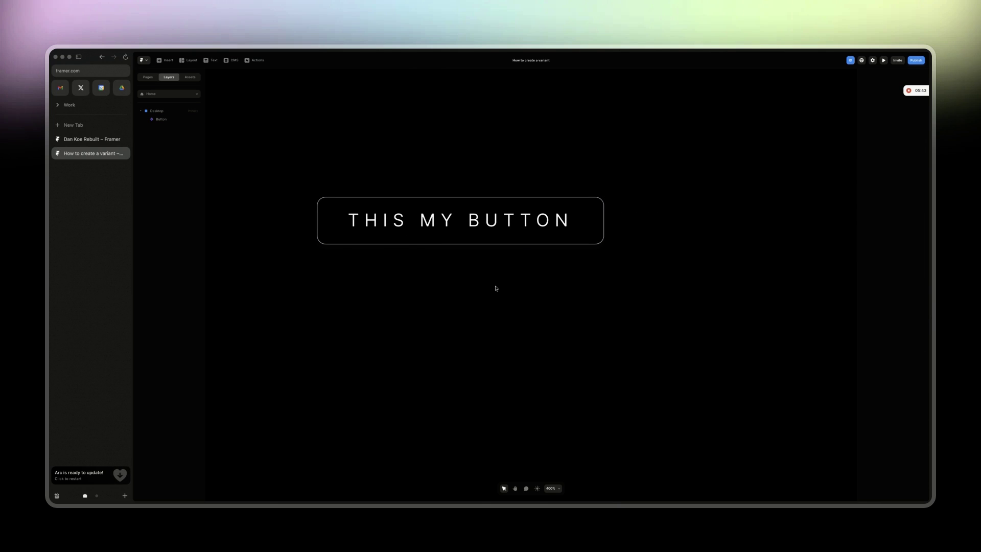
pyautogui.scroll(-5, 496, 287)
pyautogui.hotkey('shift', '0')
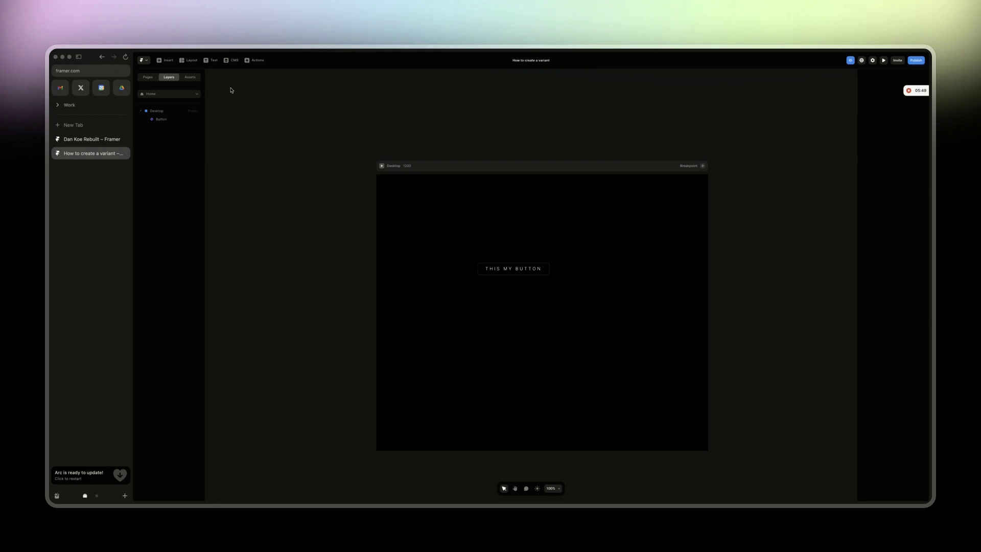
# Step: Look through the project's component assets, the button instance's variant setting and the page list
pyautogui.click(190, 77)
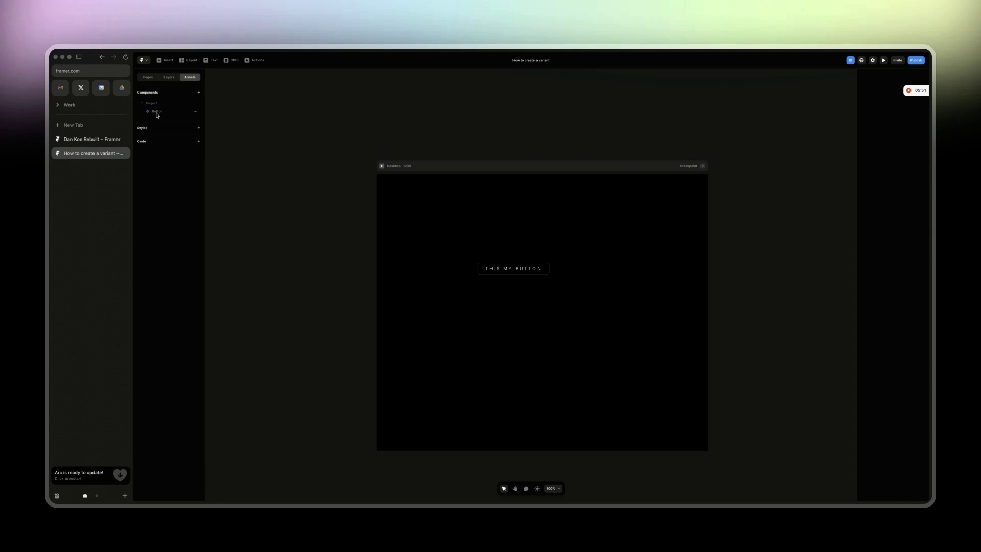
pyautogui.click(494, 274)
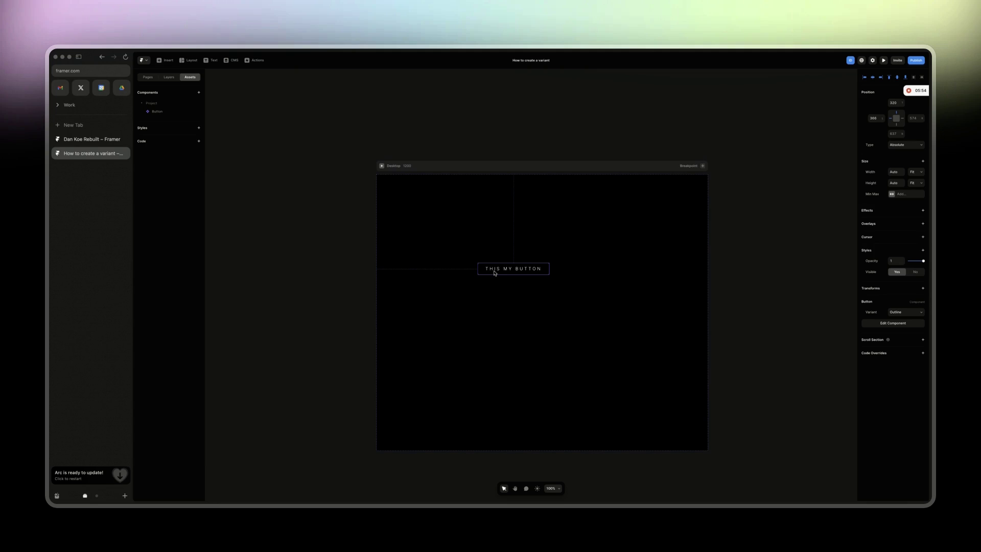
pyautogui.click(459, 256)
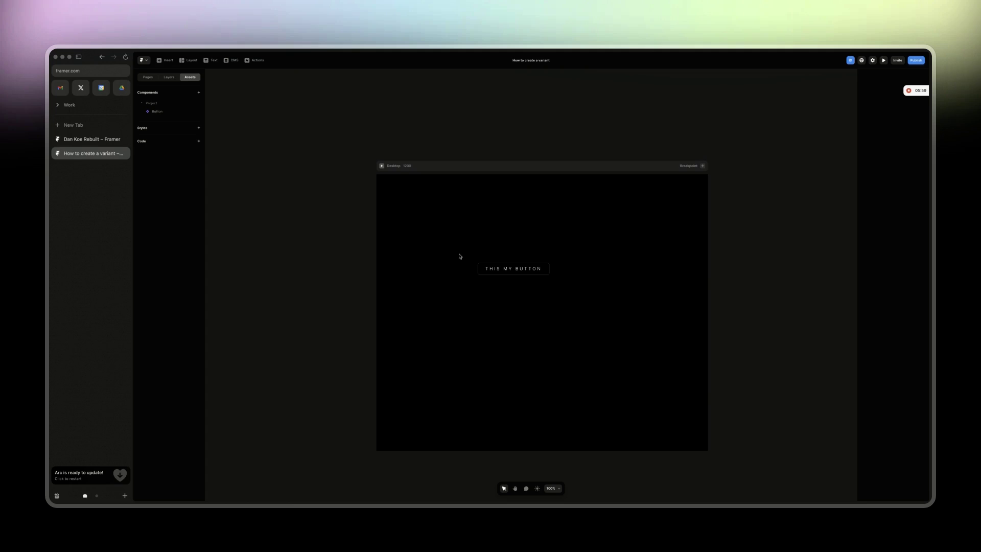
pyautogui.click(149, 79)
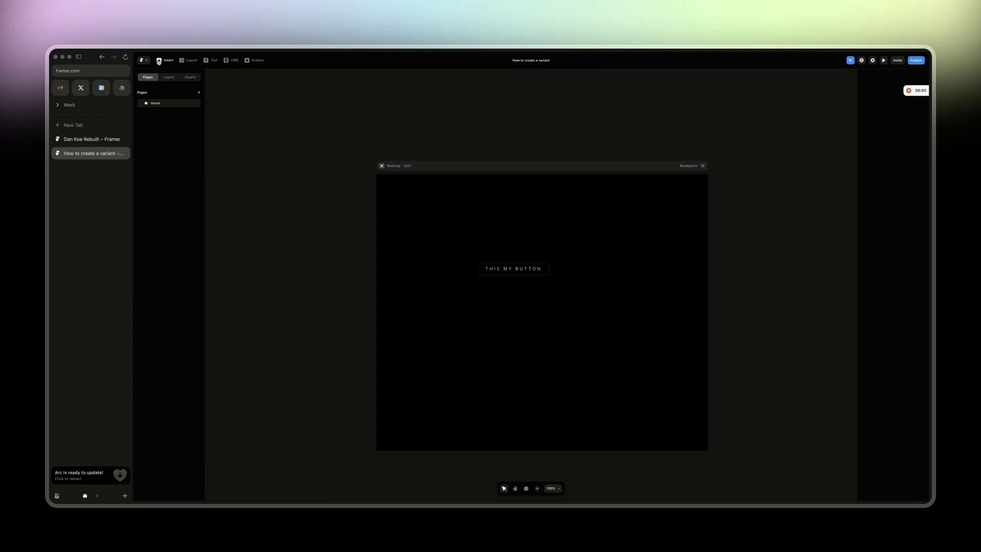
# Step: Move the button instance slightly up and to the right on the Desktop breakpoint
pyautogui.click(159, 61)
pyautogui.click(285, 90)
pyautogui.moveTo(508, 269); pyautogui.dragTo(521, 253)
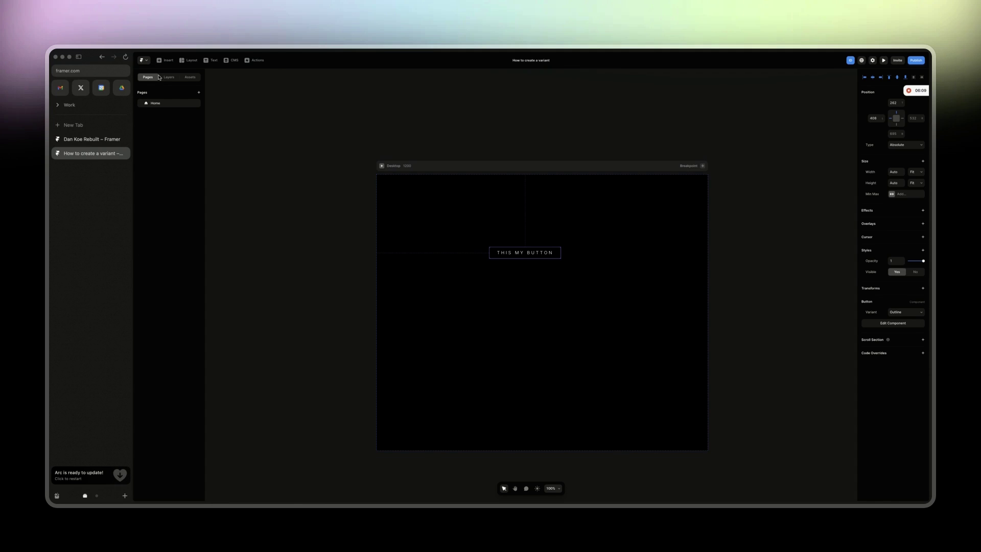
# Step: Insert the ready-made FAQ section from the Sections library into the Desktop breakpoint
pyautogui.click(166, 61)
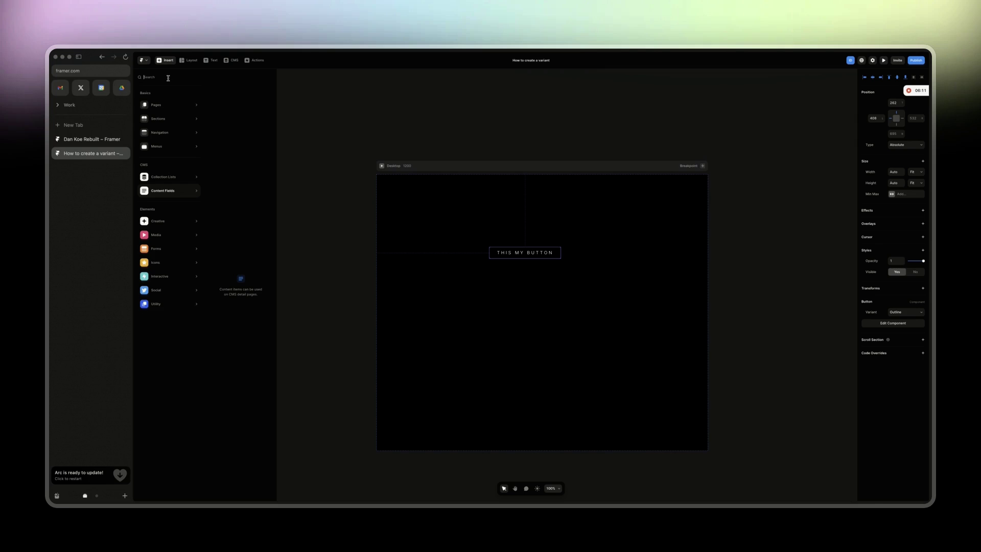
pyautogui.moveTo(173, 108)
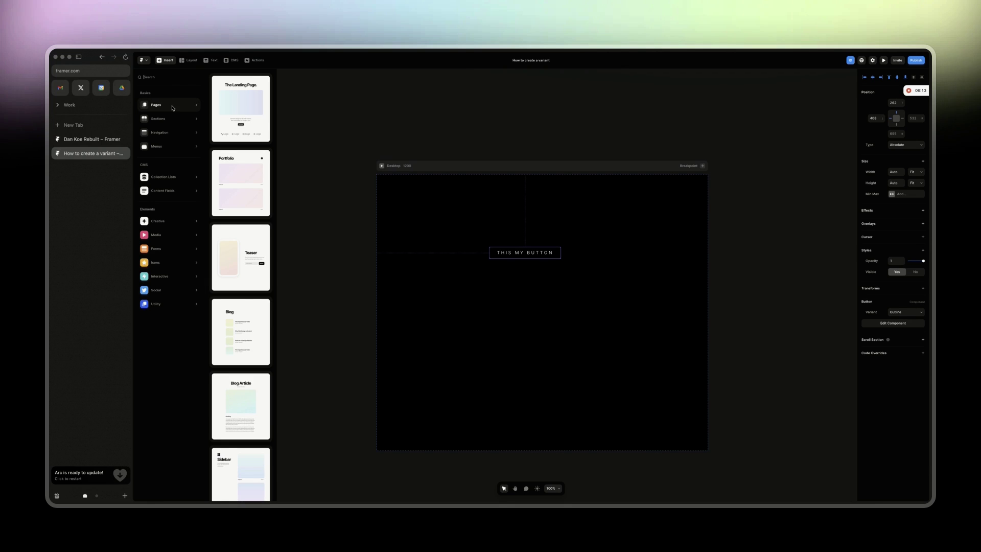
pyautogui.scroll(-2, 240, 211)
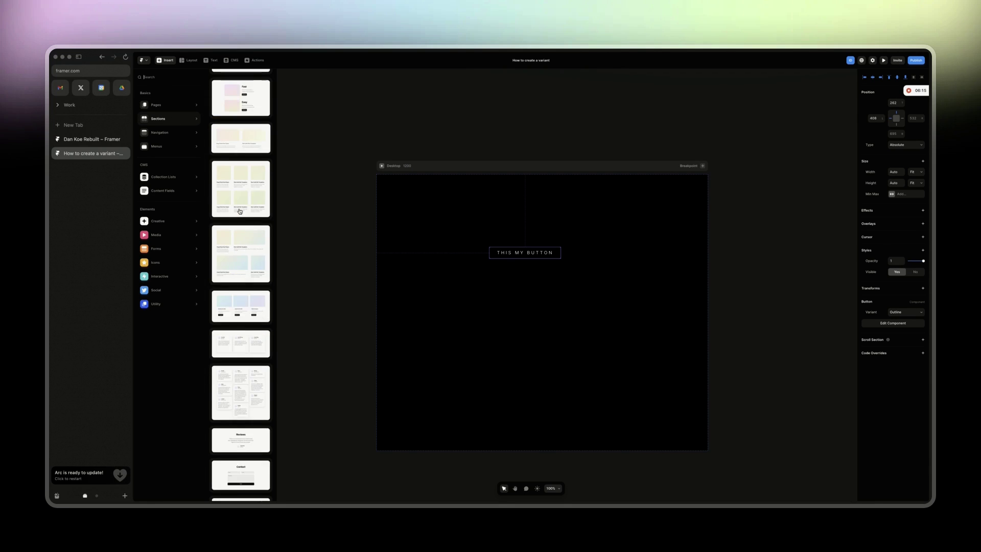
pyautogui.scroll(-3, 240, 230)
pyautogui.click(243, 438)
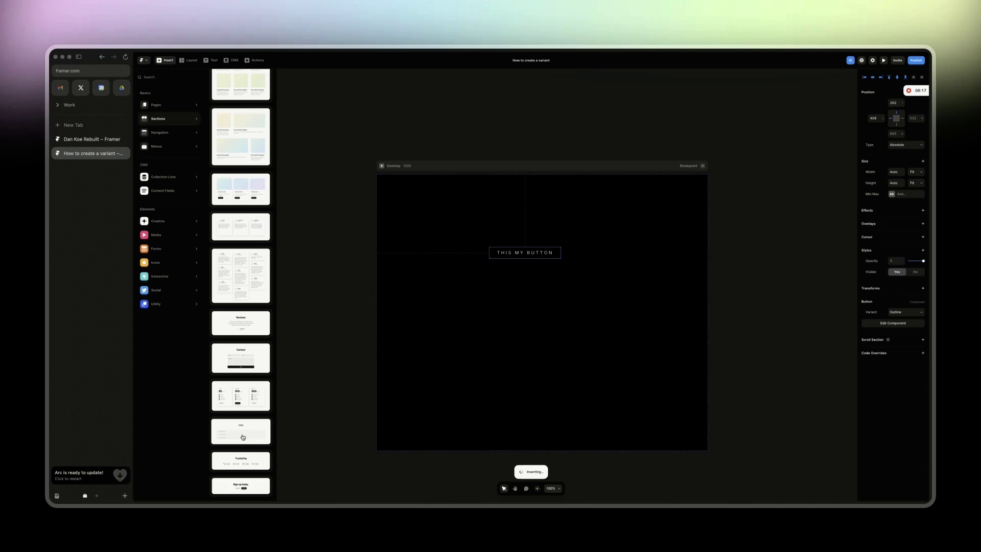
pyautogui.click(485, 302)
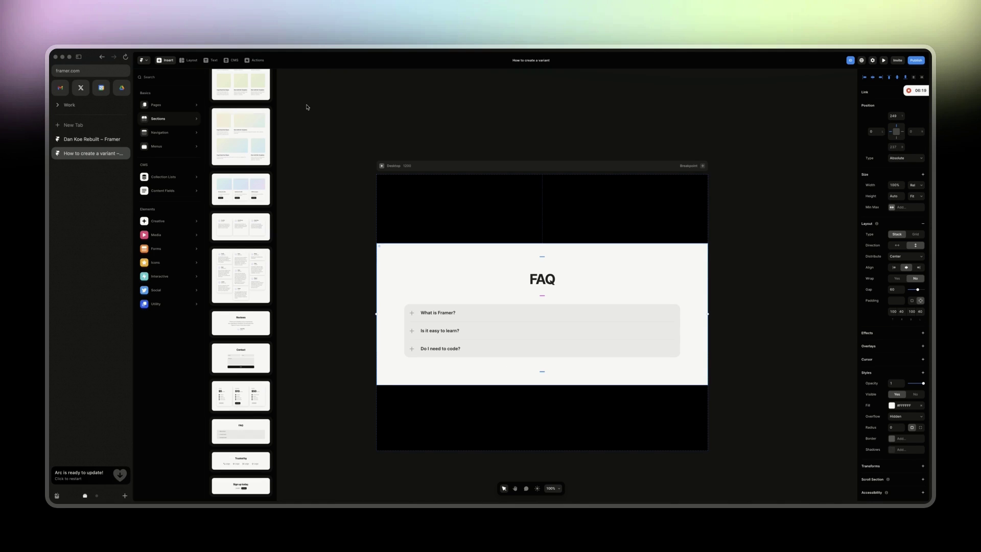
pyautogui.click(330, 104)
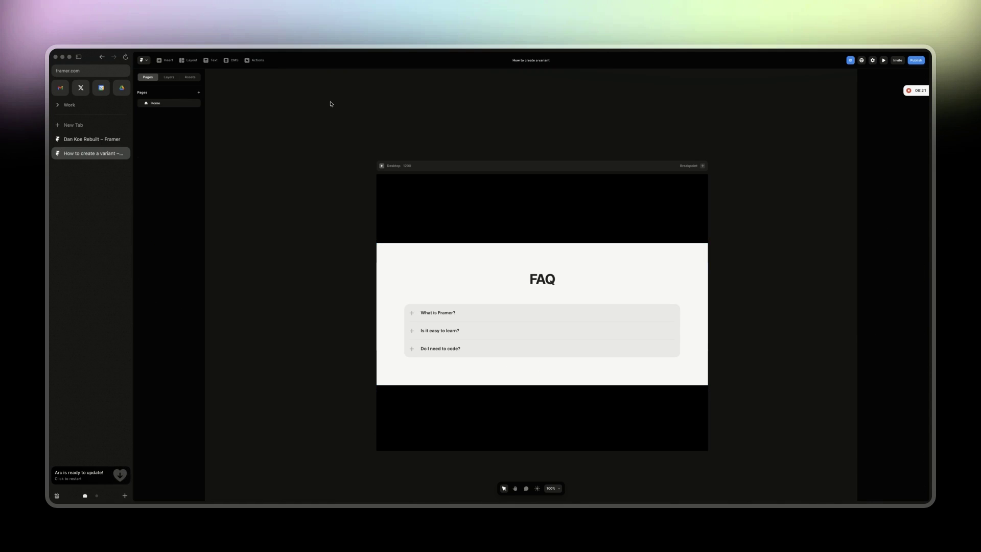
# Step: Give the Desktop breakpoint a vertical stack layout so its FAQ section and button flow in order
pyautogui.click(166, 77)
pyautogui.click(171, 111)
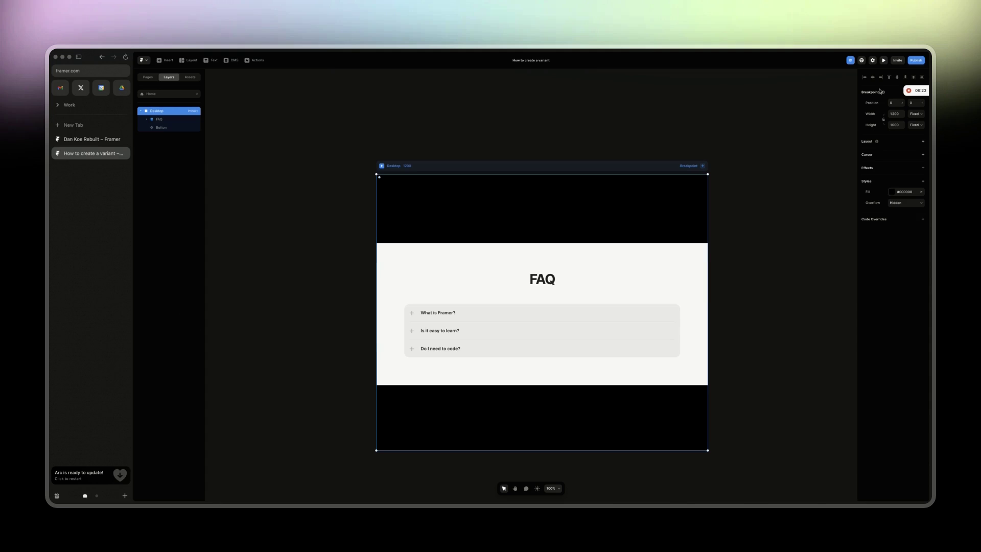
pyautogui.click(884, 143)
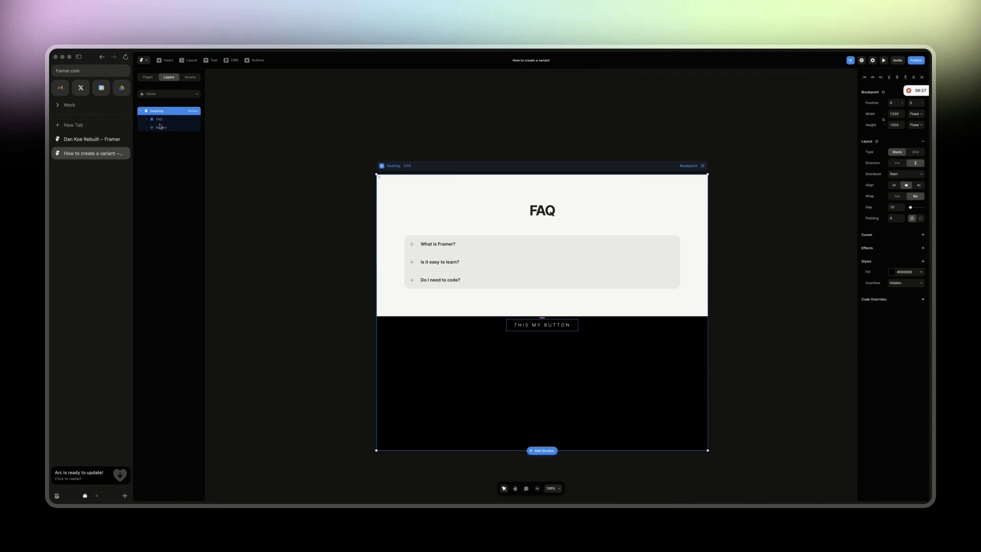
# Step: Move the button instance inside the FAQ section below the accordion and switch it to the Black variant
pyautogui.moveTo(166, 121); pyautogui.dragTo(173, 149)
pyautogui.click(902, 286)
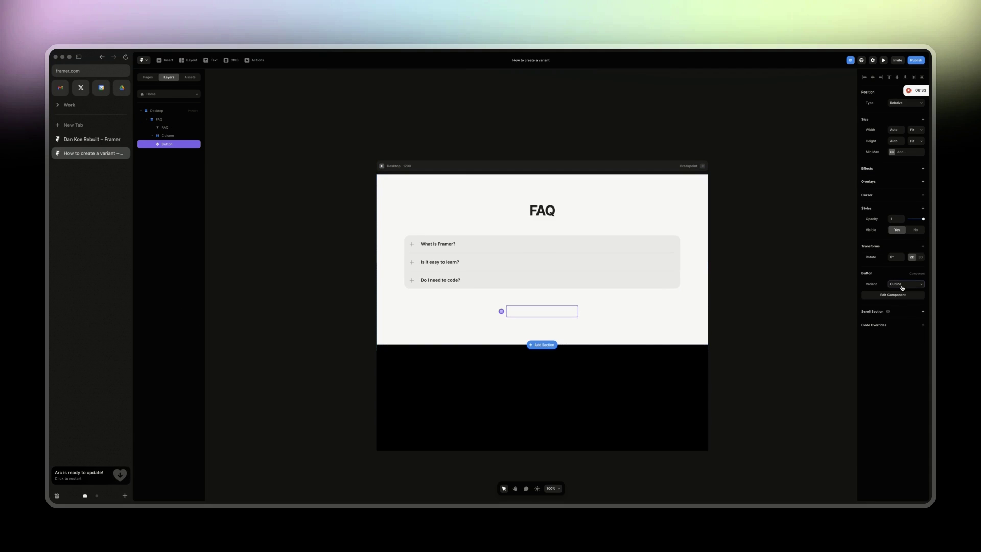
pyautogui.click(903, 276)
pyautogui.click(598, 423)
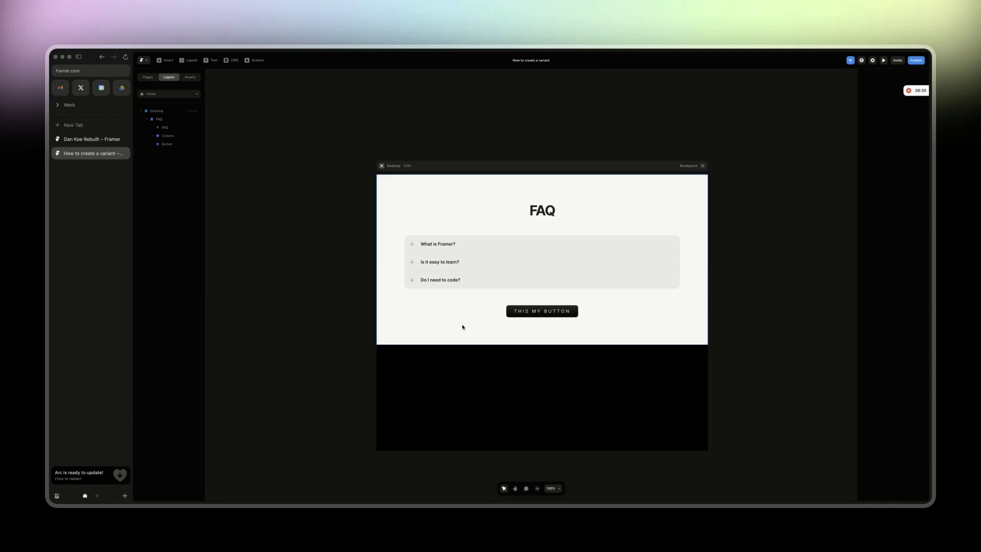
# Step: Open the FAQ's Accordion component and its first Row component for editing, unlinking and replacing all instances of each
pyautogui.click(418, 246)
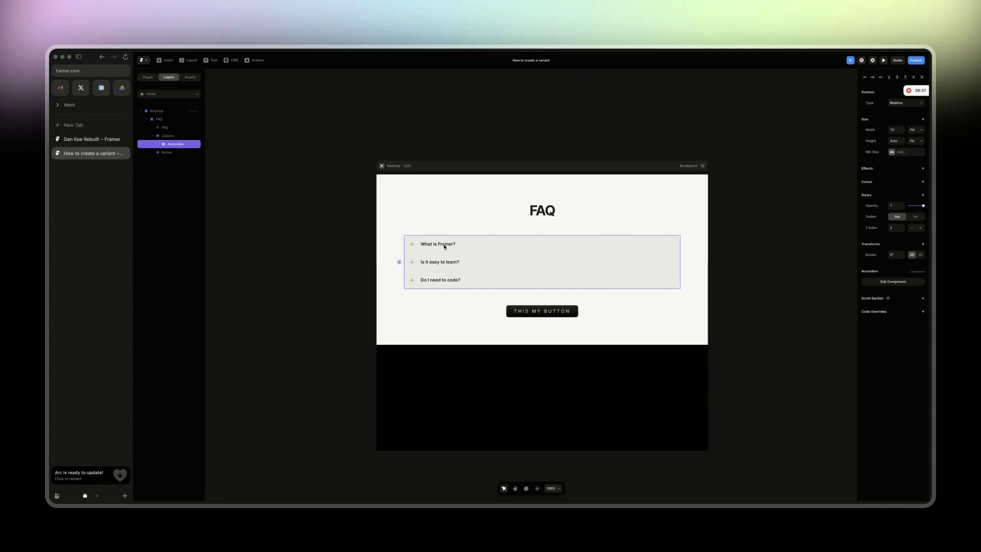
pyautogui.doubleClick(471, 249)
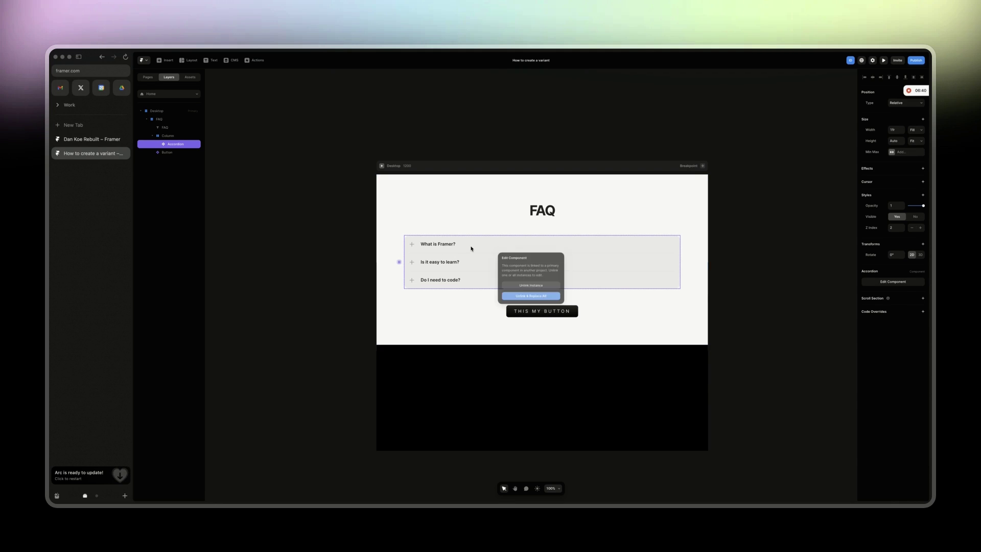
pyautogui.click(539, 296)
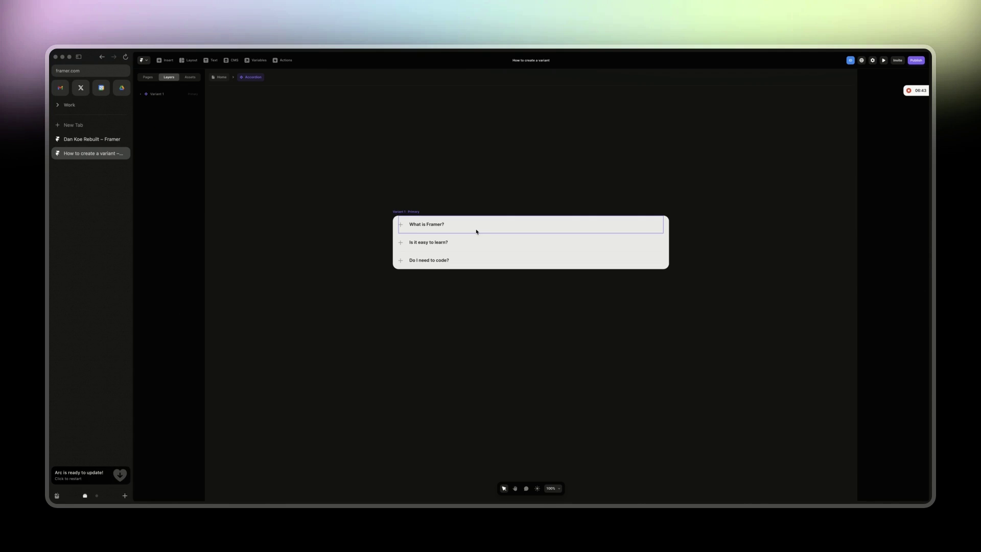
pyautogui.click(477, 232)
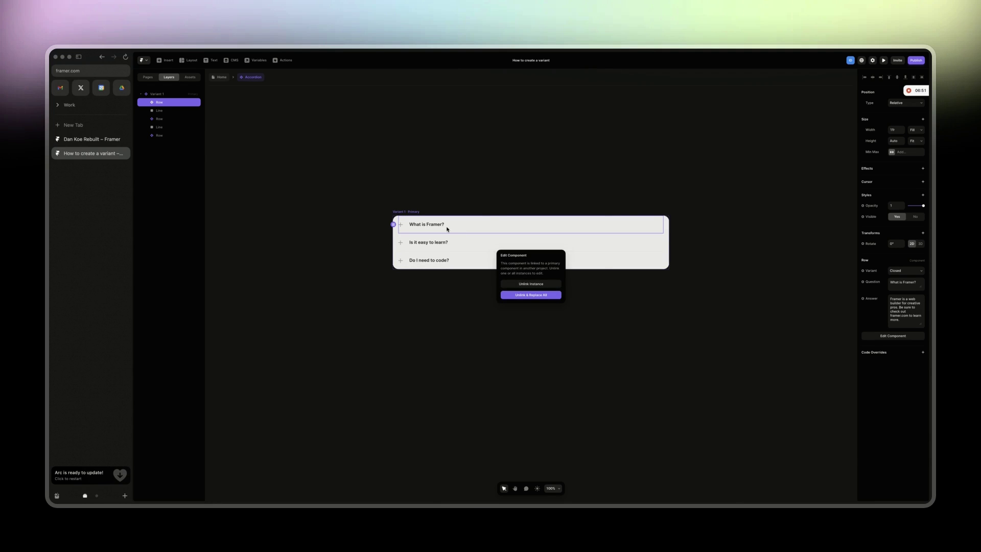
pyautogui.click(524, 297)
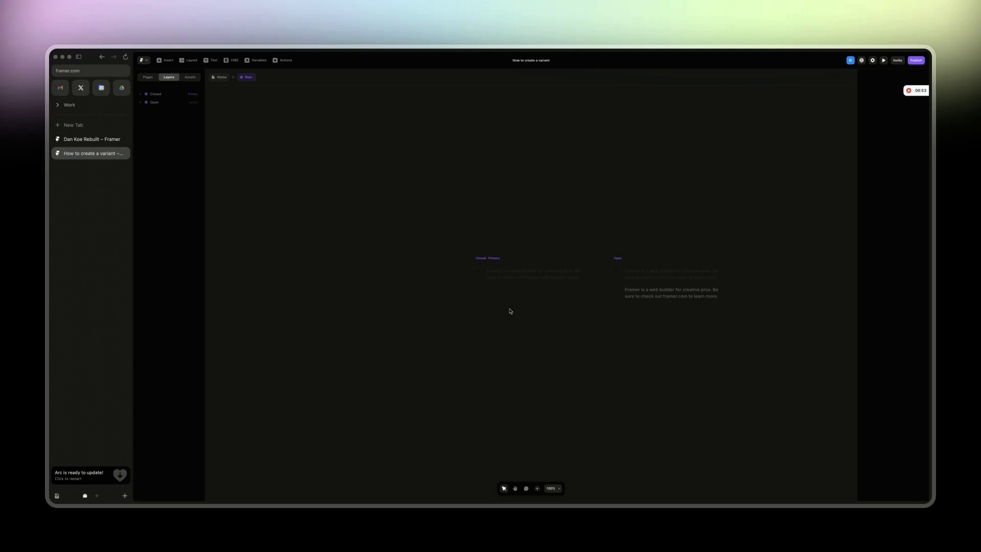
# Step: Examine how the Row component's Closed and Open variants are linked, and return to the Home page
pyautogui.click(483, 263)
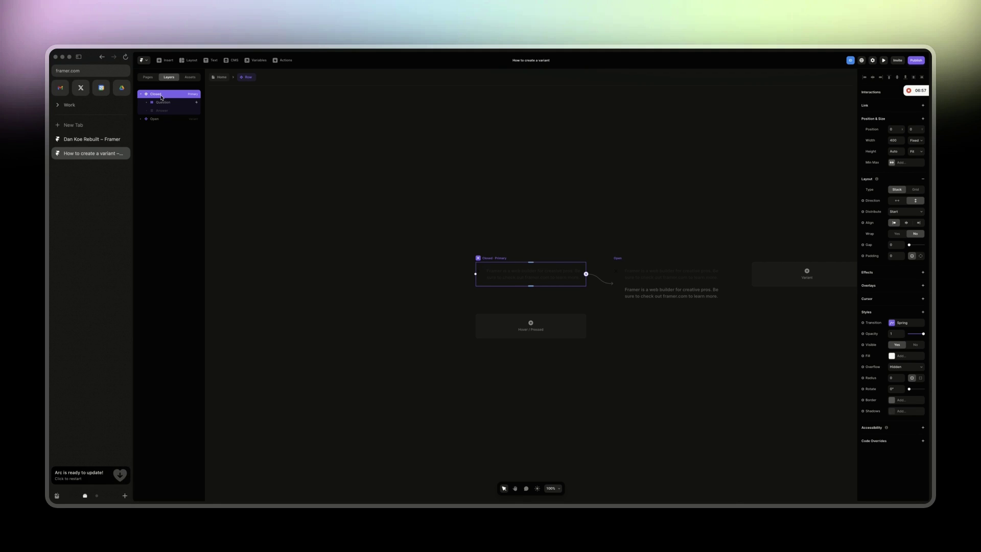
pyautogui.click(624, 262)
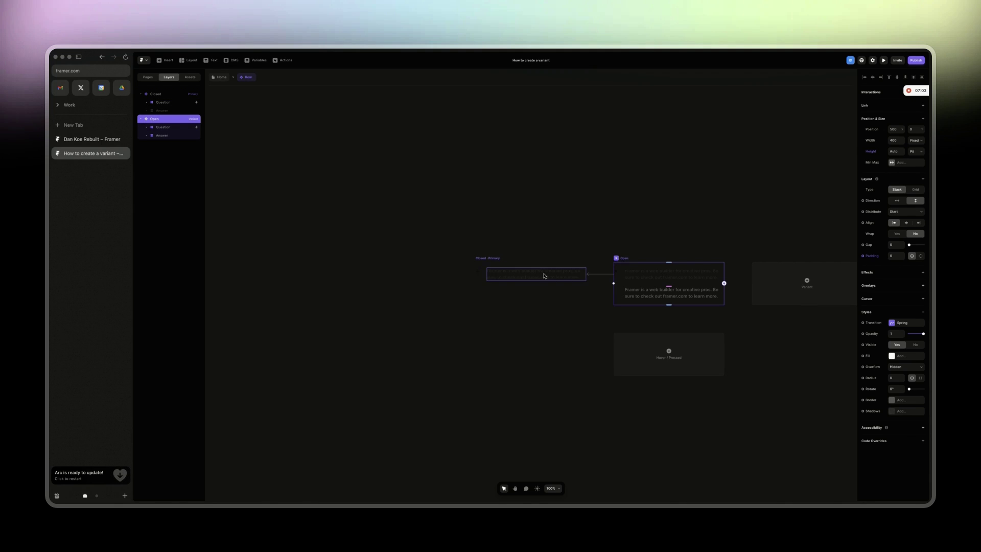
pyautogui.hscroll(5, 442, 265)
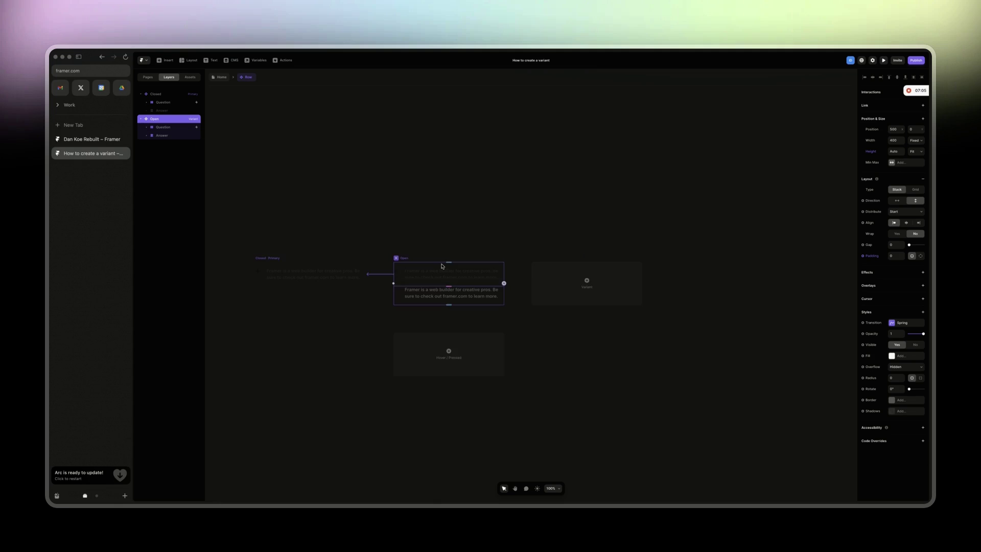
pyautogui.click(312, 268)
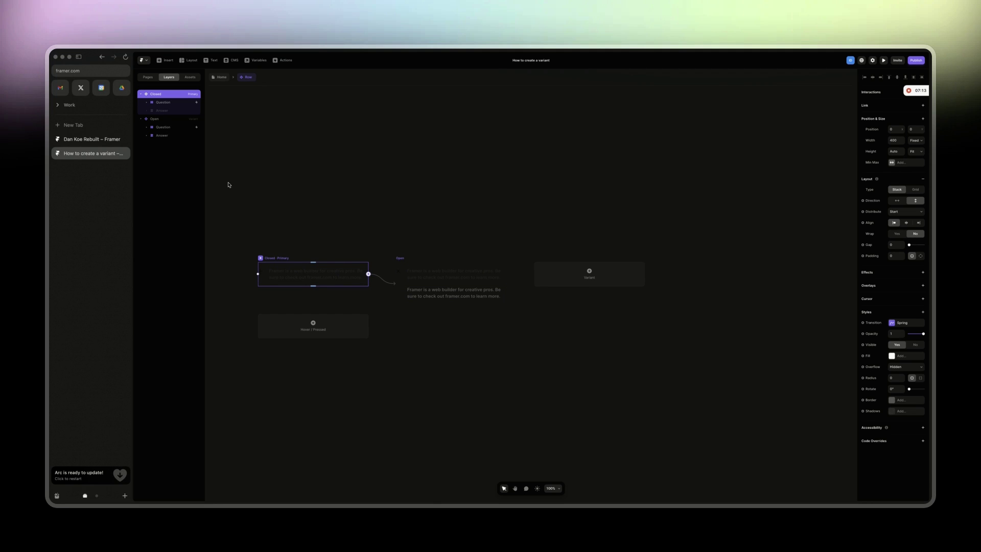
pyautogui.click(214, 78)
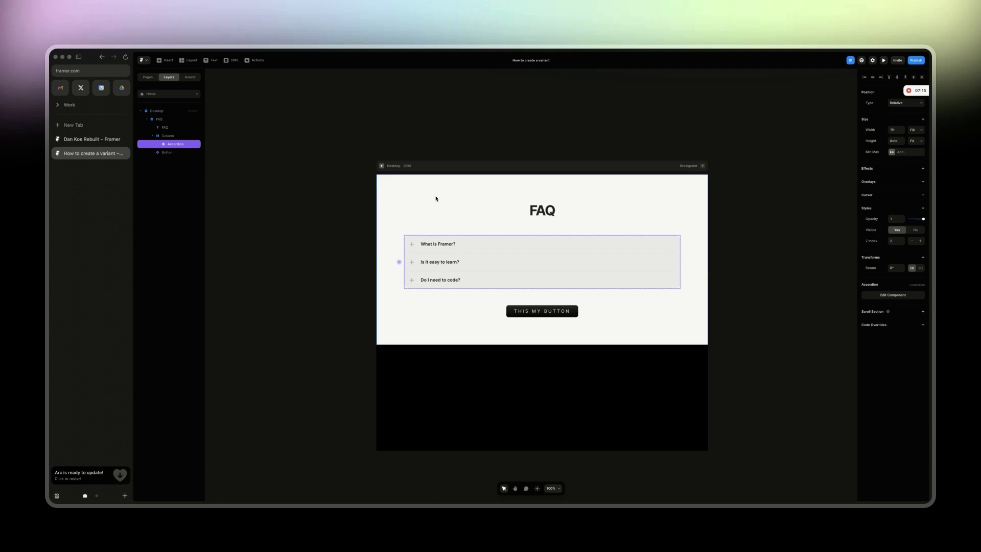
# Step: Switch to the Dan Koe Rebuilt project and compare the navbar on the Desktop, Tablet and Phone breakpoints
pyautogui.hscroll(3, 407, 225)
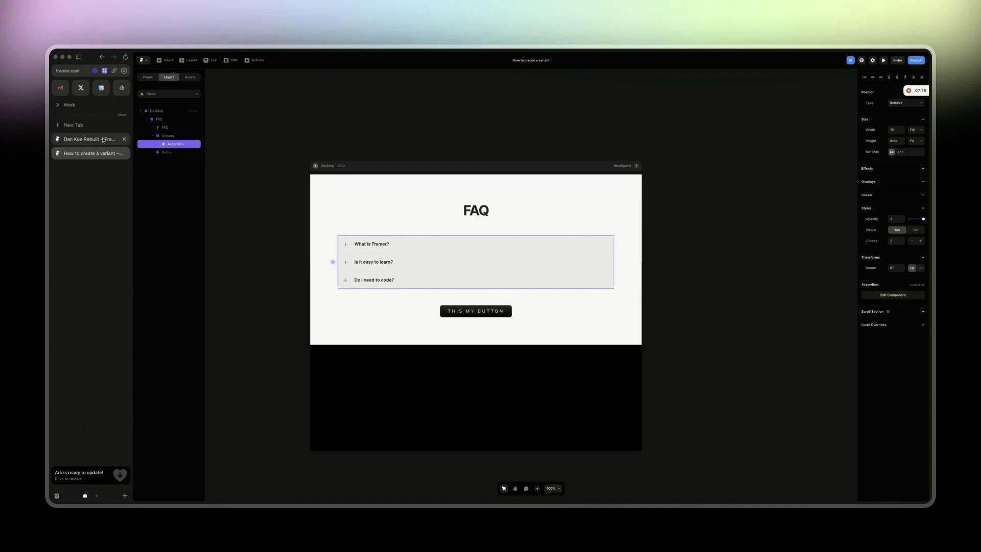
pyautogui.click(103, 140)
pyautogui.click(224, 80)
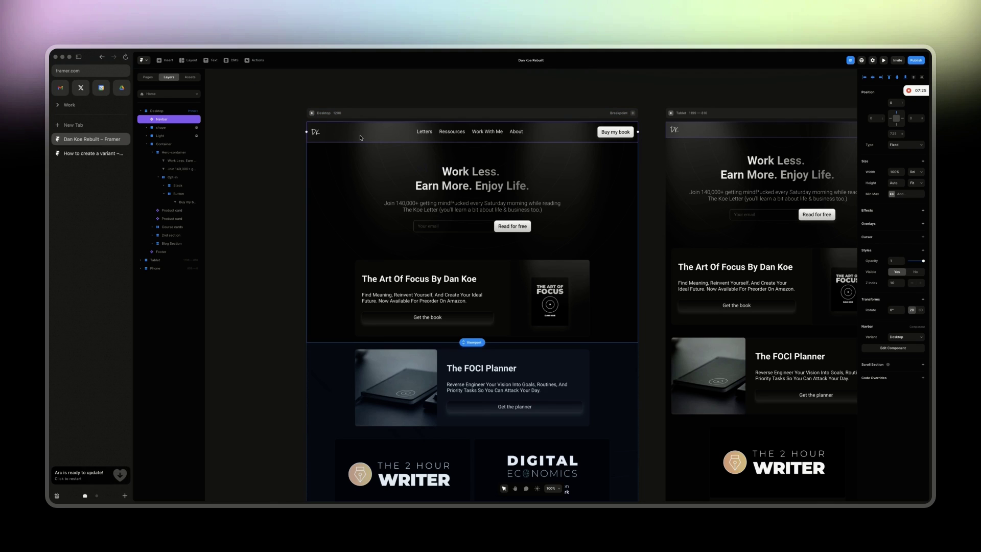
pyautogui.hscroll(10, 434, 138)
pyautogui.hscroll(7, 434, 138)
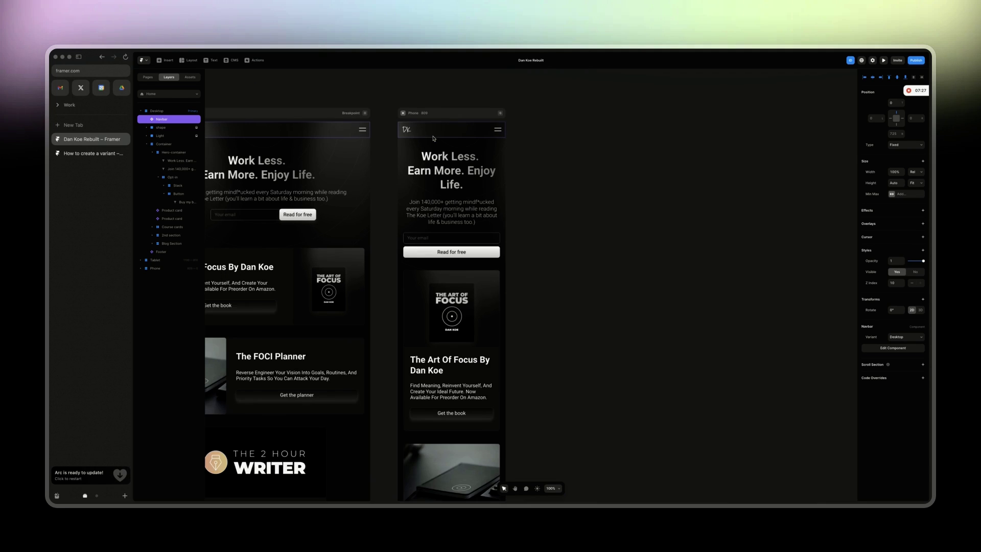
pyautogui.hscroll(-4, 433, 138)
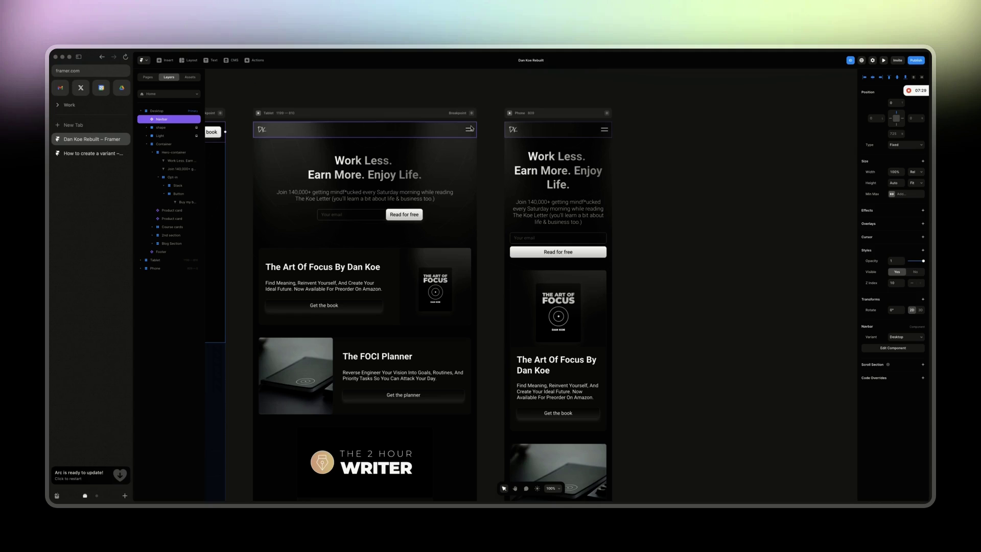
pyautogui.click(554, 127)
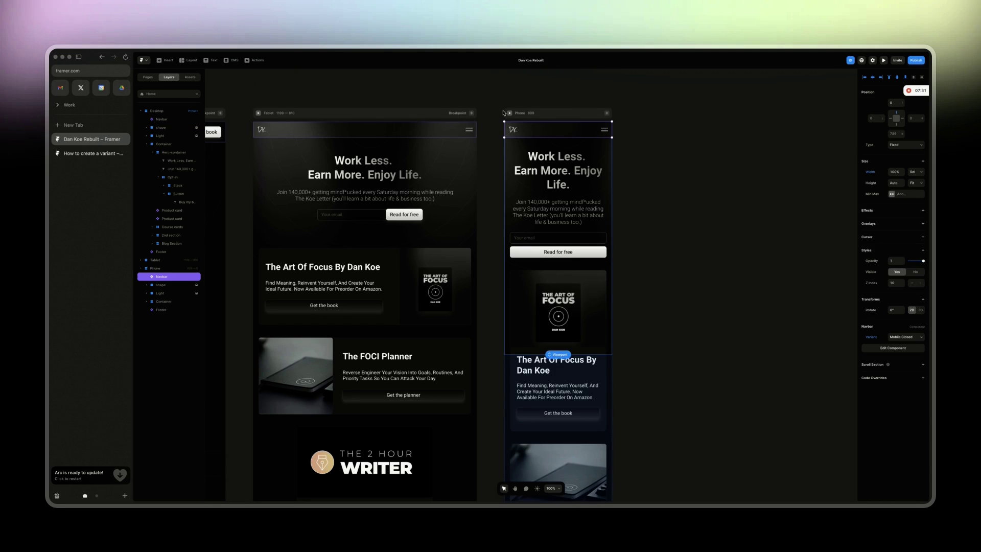
# Step: Preview the Phone breakpoint, open and close its navbar menu, and exit the preview
pyautogui.click(510, 113)
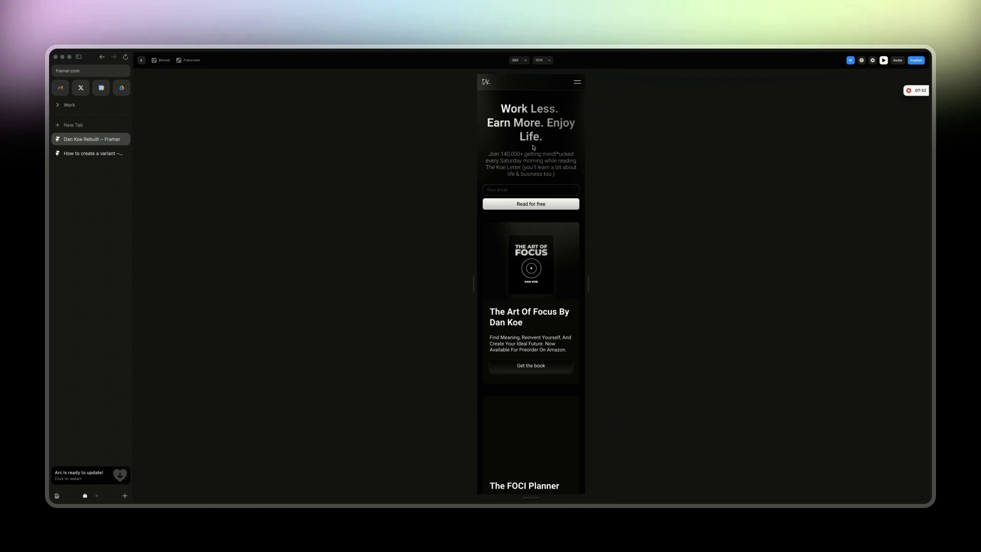
pyautogui.click(577, 82)
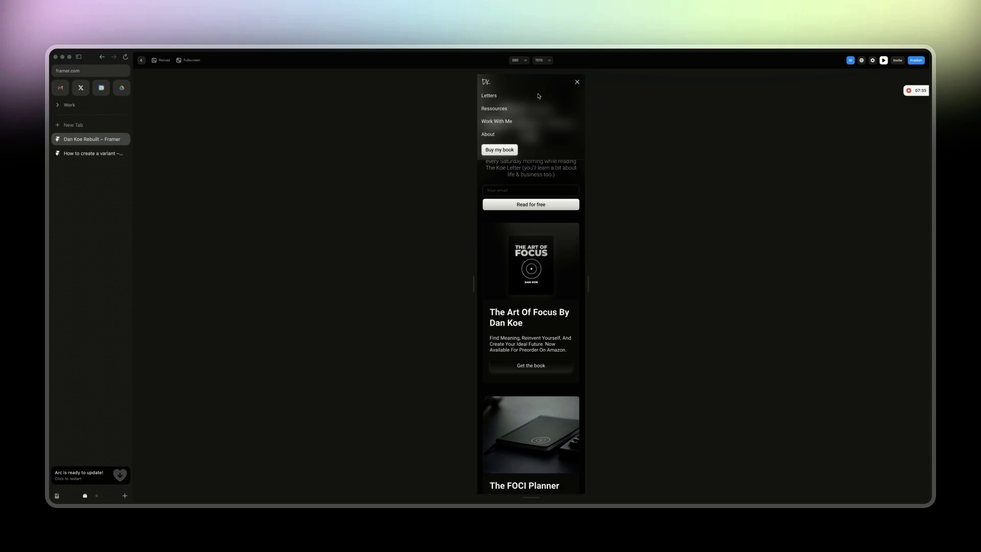
pyautogui.click(577, 82)
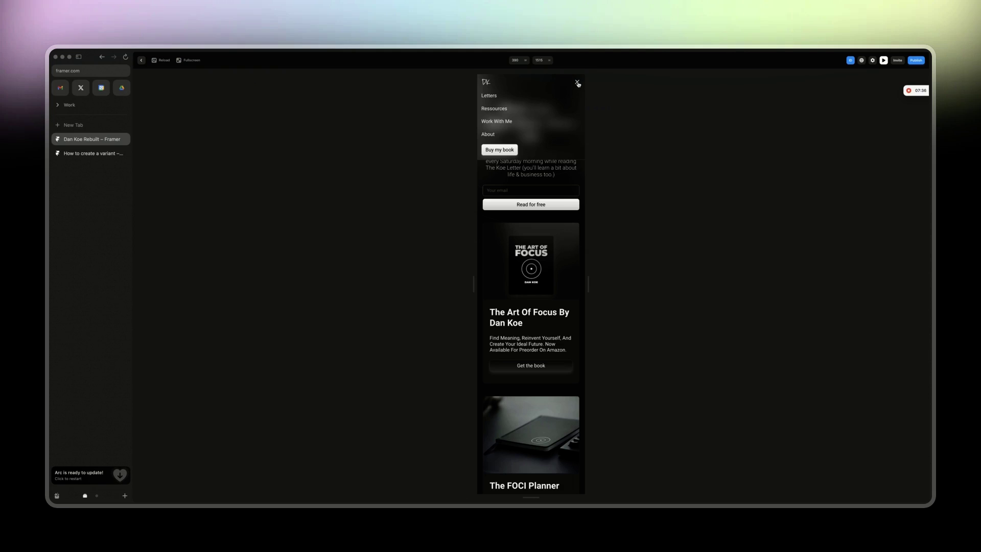
pyautogui.click(141, 61)
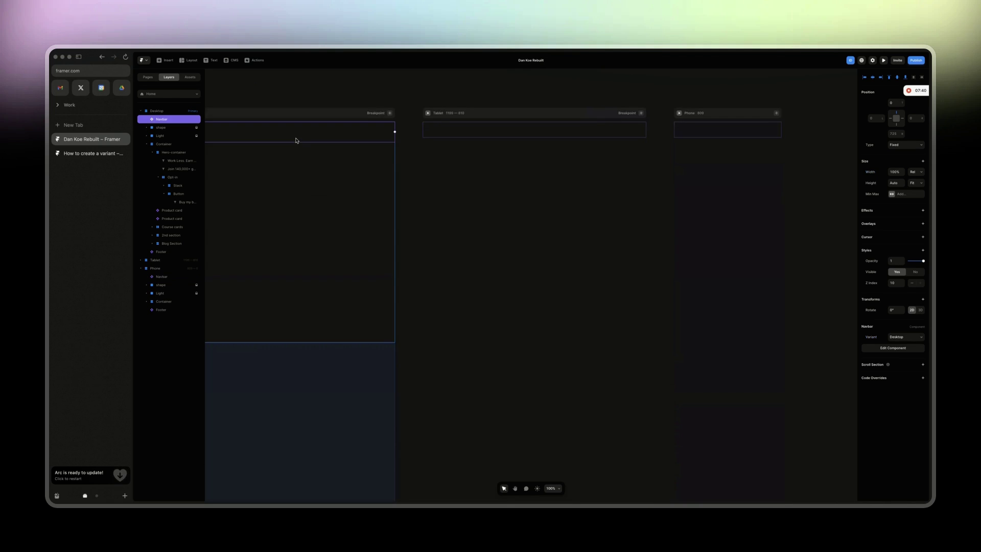
# Step: Open the Navbar component to examine its Desktop, Mobile Closed and Mobile Opened variants, and return to the Home page
pyautogui.doubleClick(297, 140)
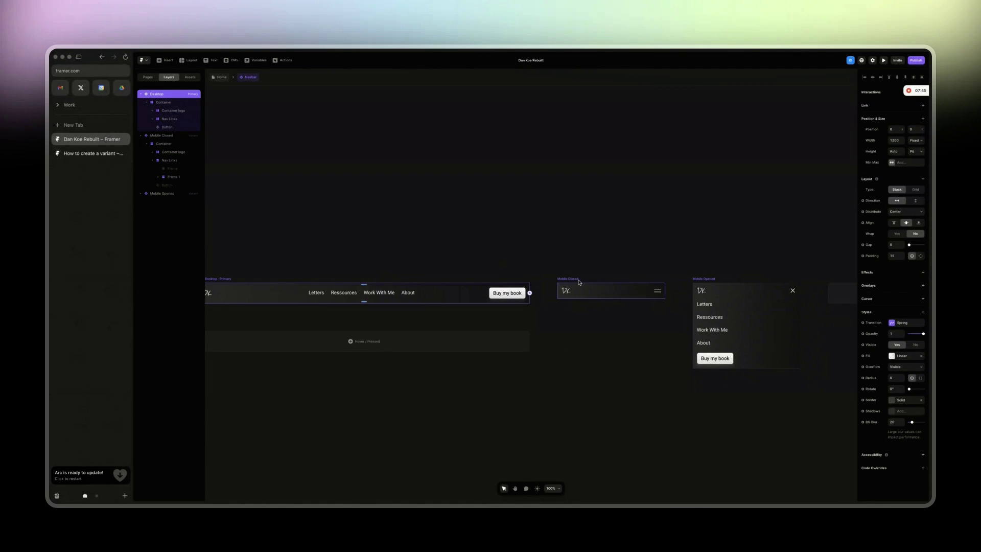
pyautogui.hscroll(2, 592, 266)
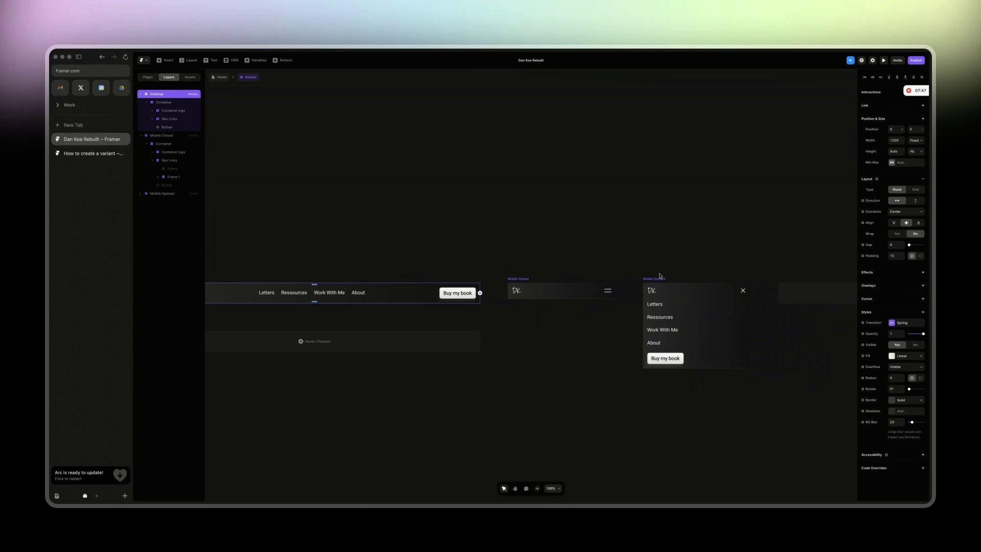
pyautogui.click(579, 268)
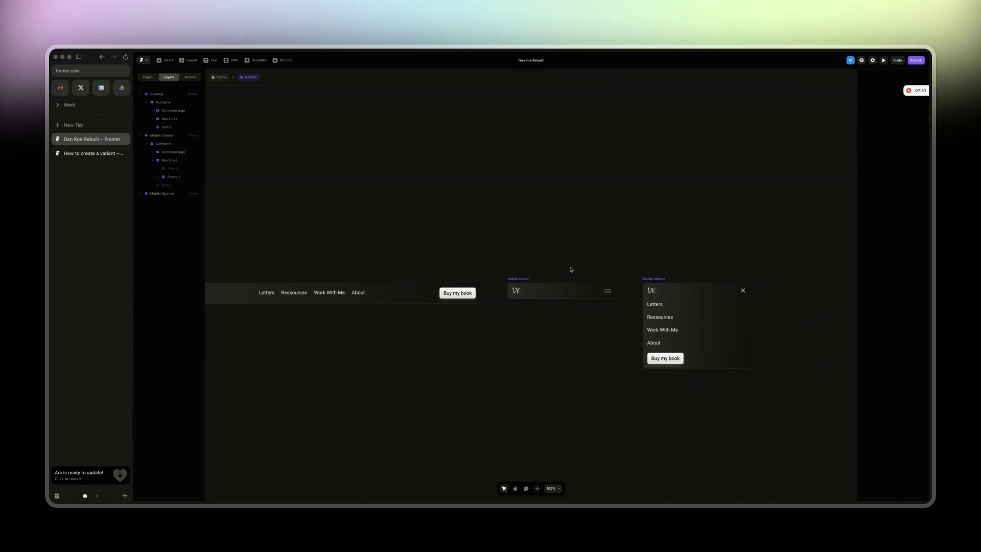
pyautogui.click(222, 77)
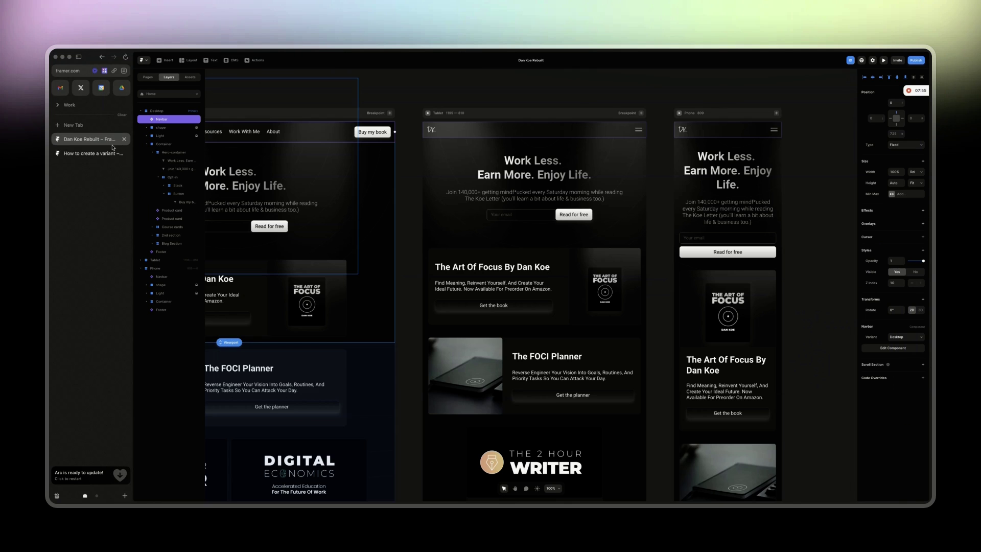
# Step: Return to the How to create a variant project and select the button instance in the FAQ section
pyautogui.click(92, 153)
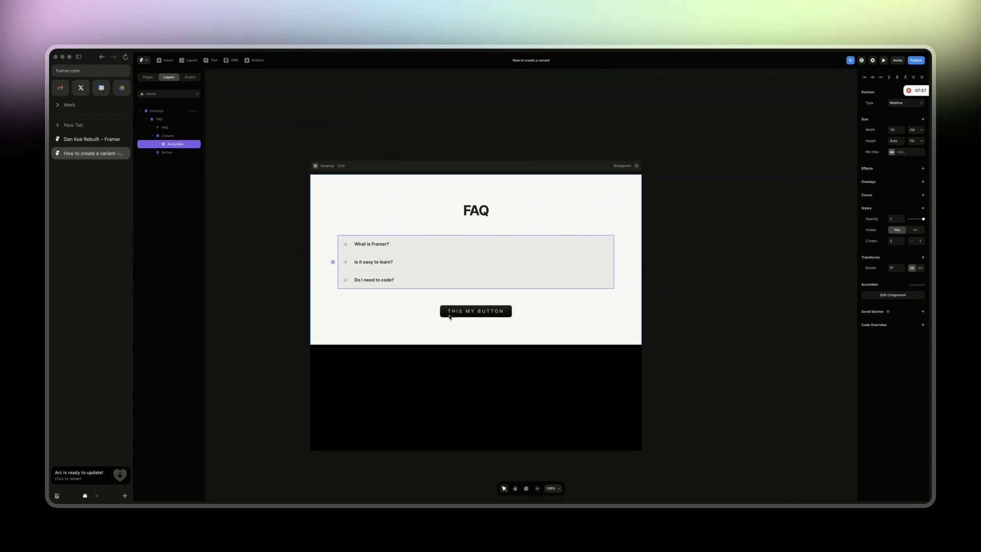
pyautogui.click(460, 312)
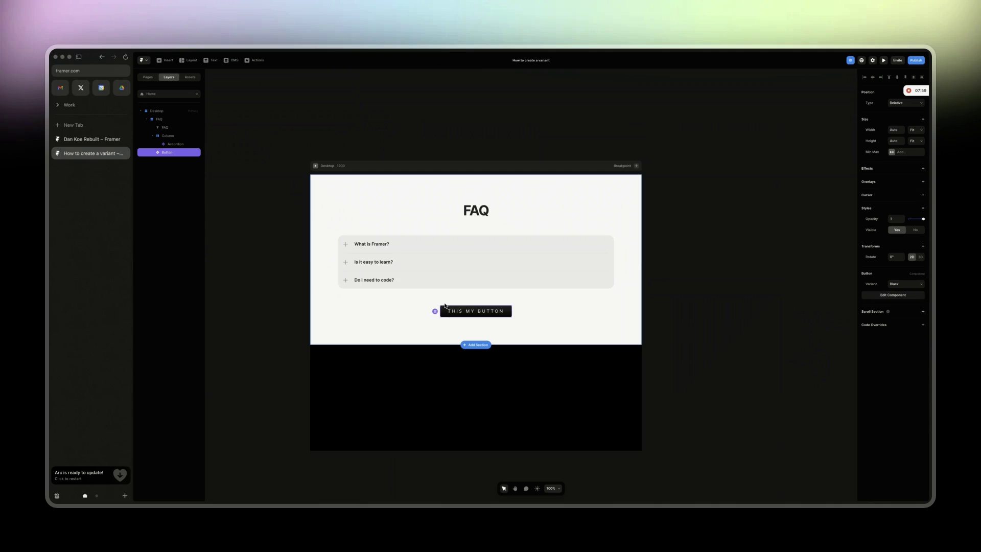